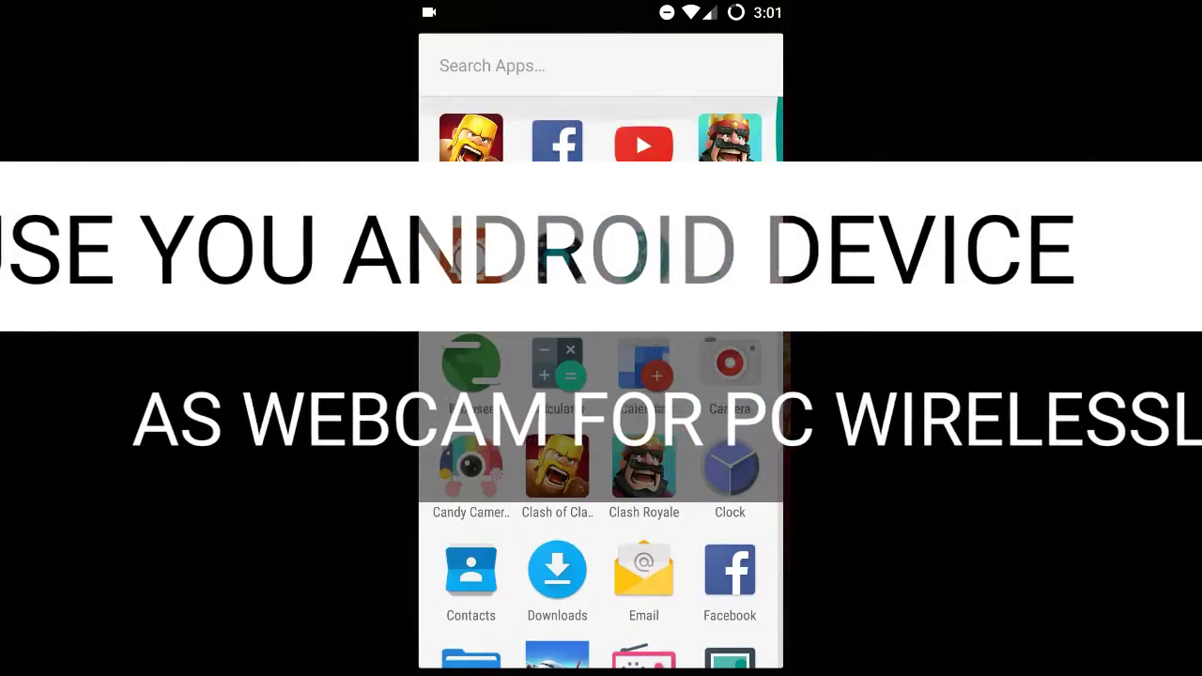
- Scroll through the app drawer and launch Google Play Store
scroll(601, 375, down, 15)
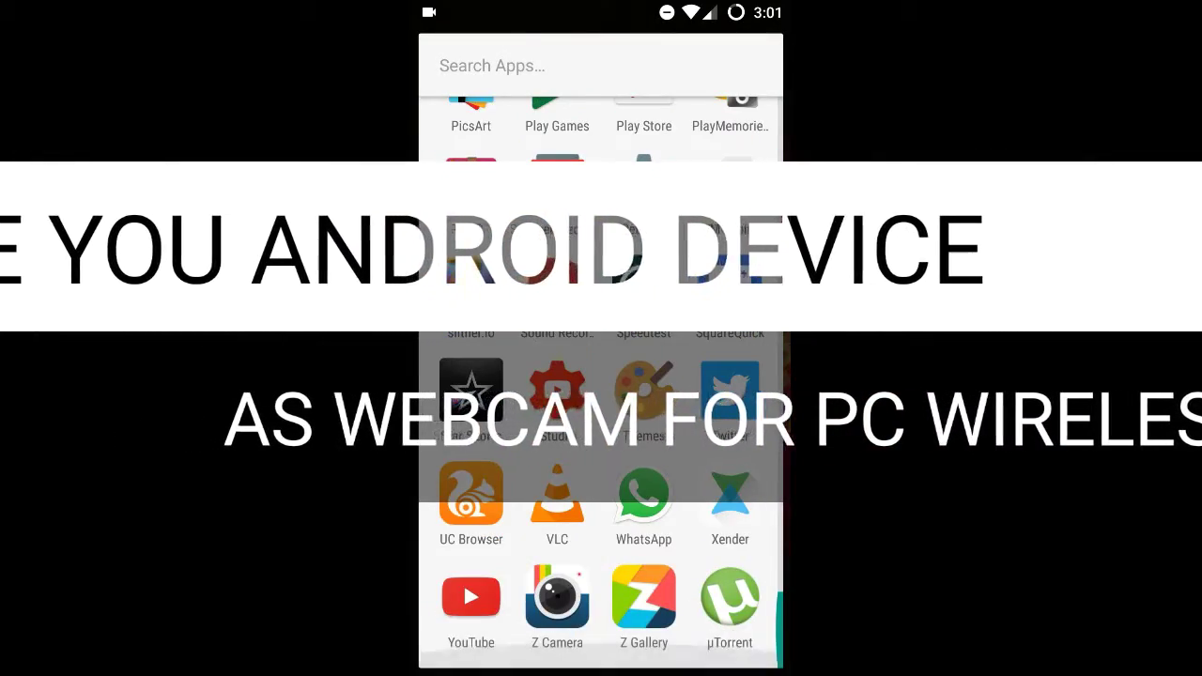
scroll(601, 375, up, 5)
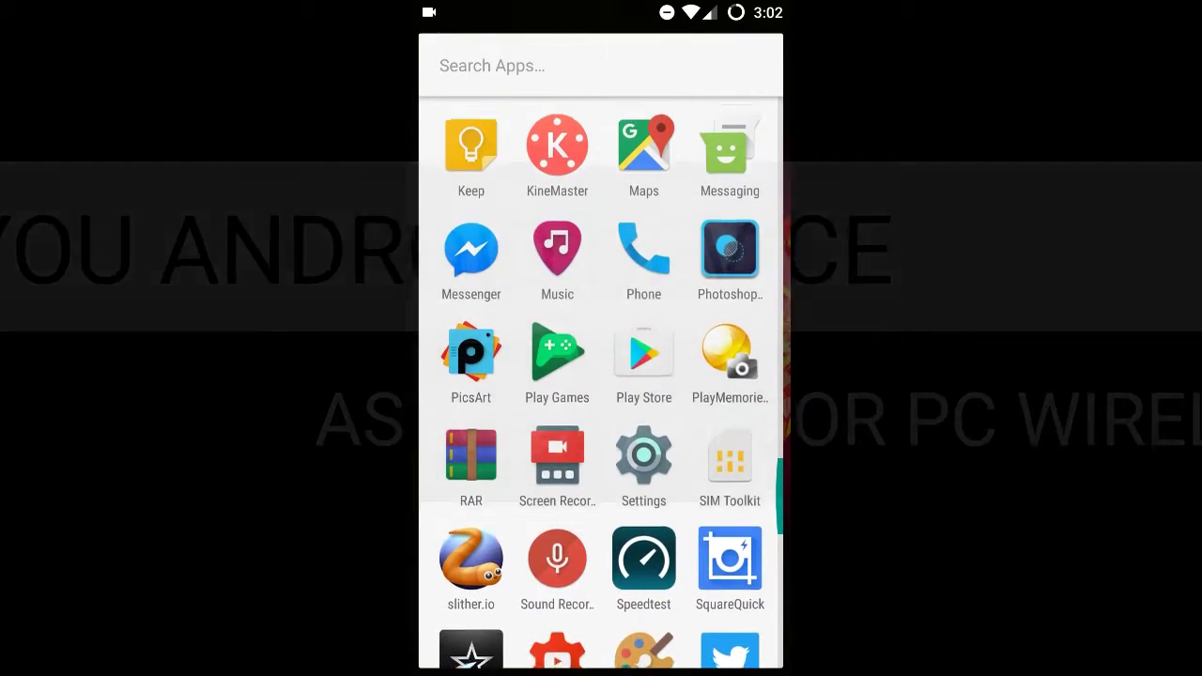
scroll(601, 375, up, 10)
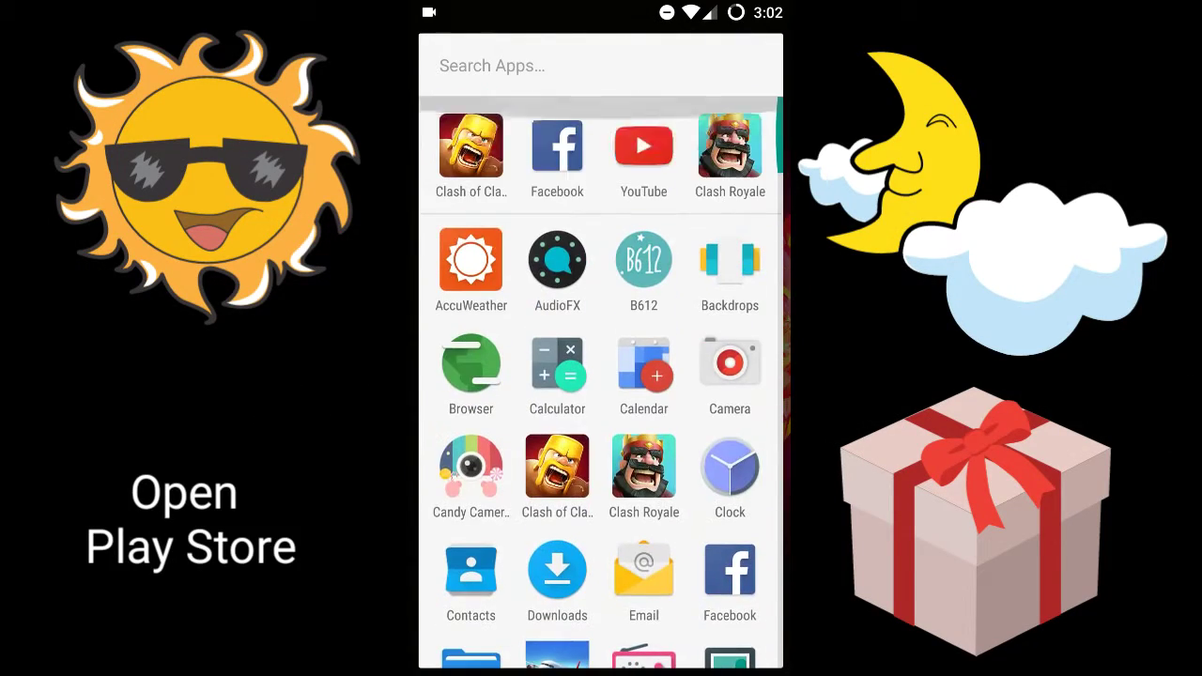
scroll(601, 376, down, 10)
scroll(601, 376, up, 2)
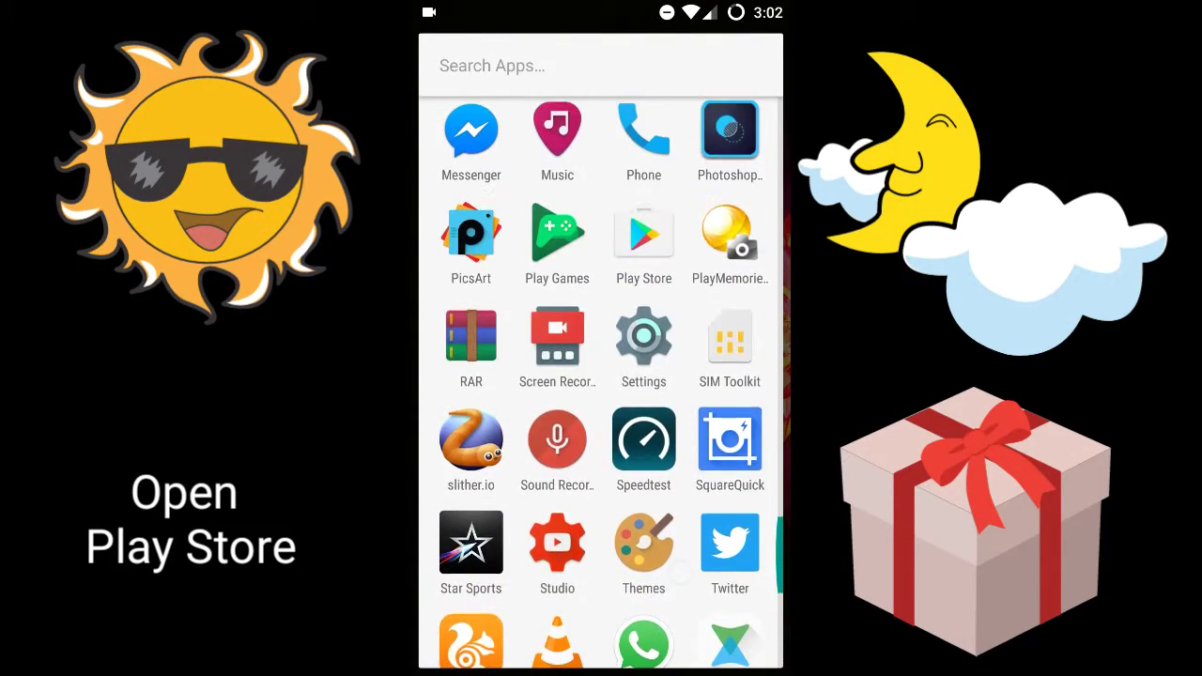
scroll(601, 376, up, 2)
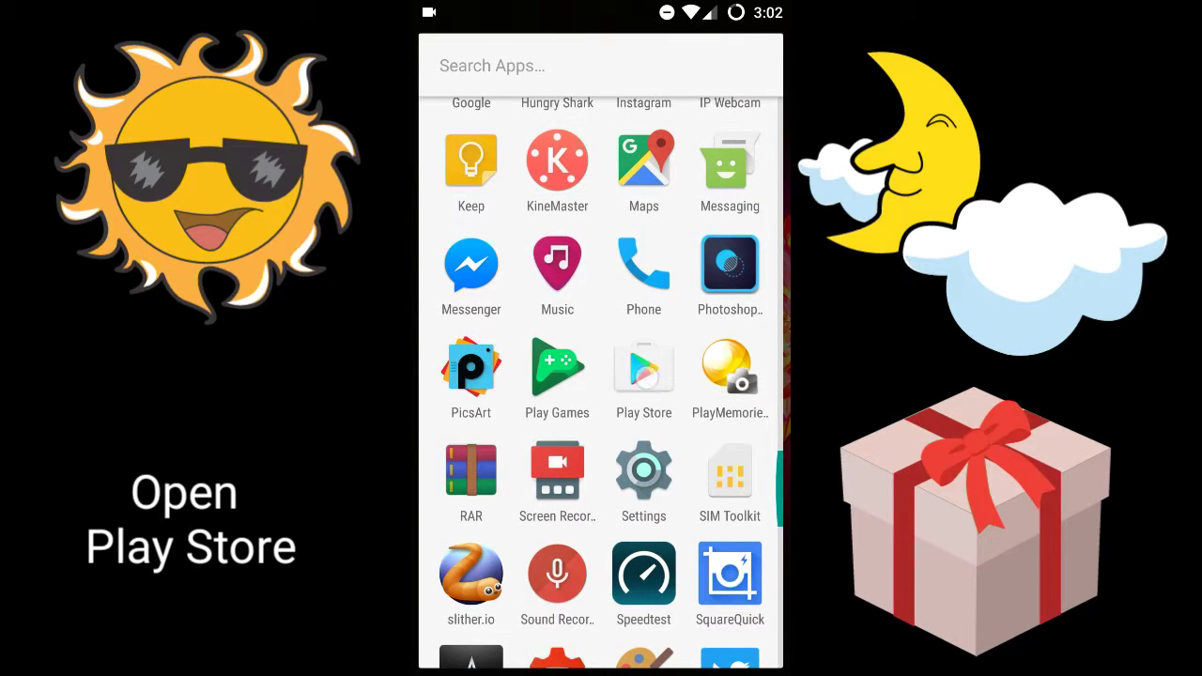
click(643, 376)
- Rerun the earlier 'ip webcam' search and open the installed IP Webcam app's store page
click(563, 58)
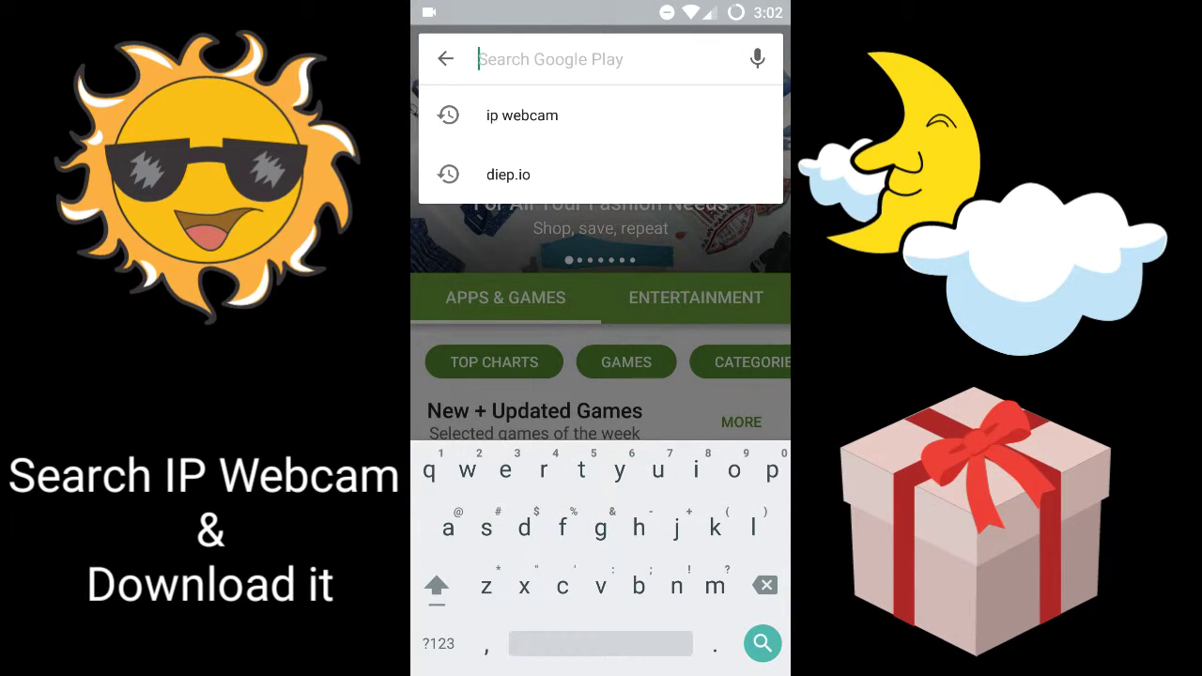
click(522, 114)
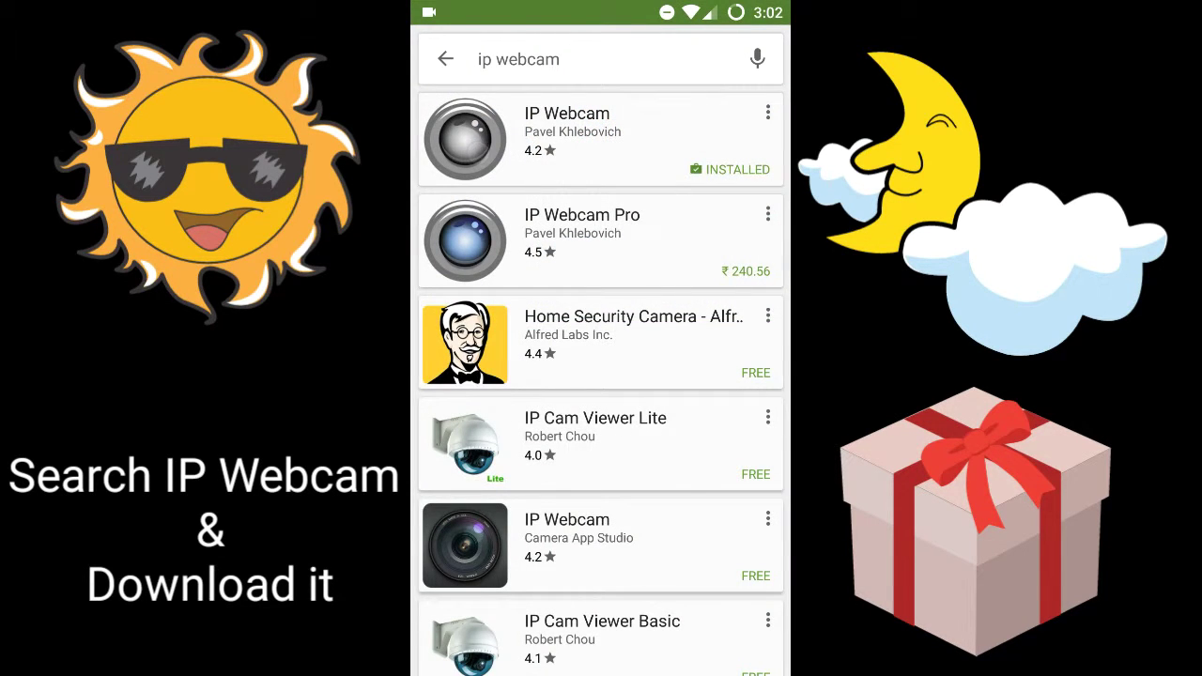
click(566, 139)
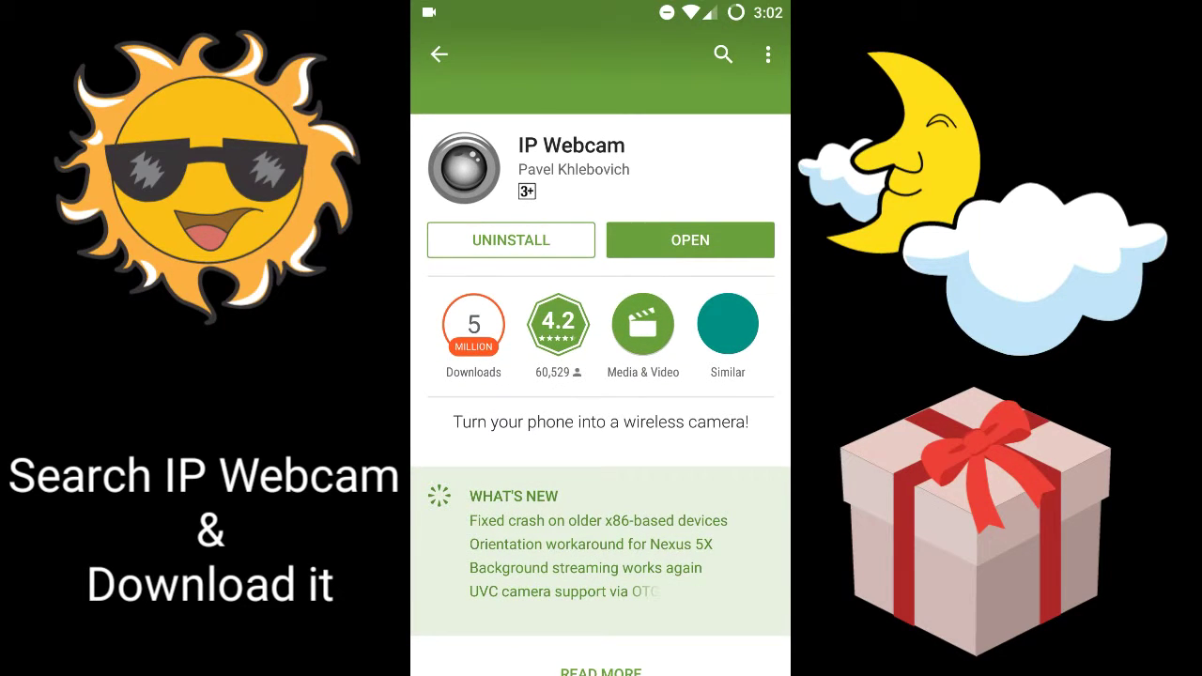
click(657, 240)
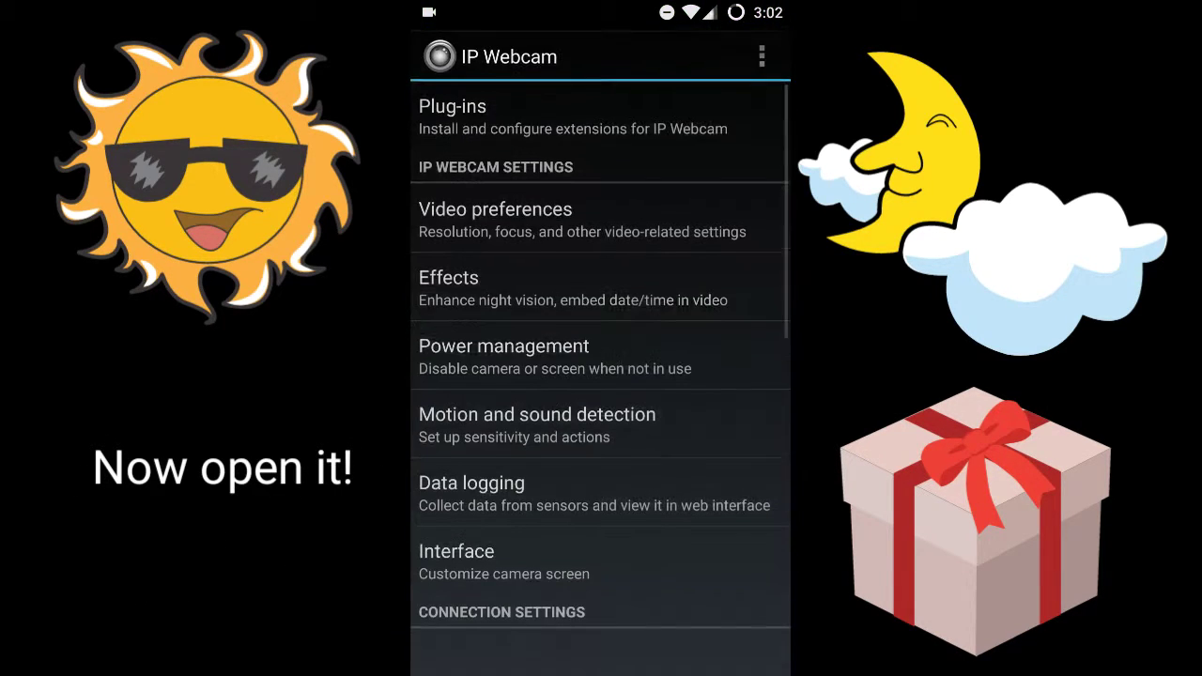
scroll(600, 357, down, 5)
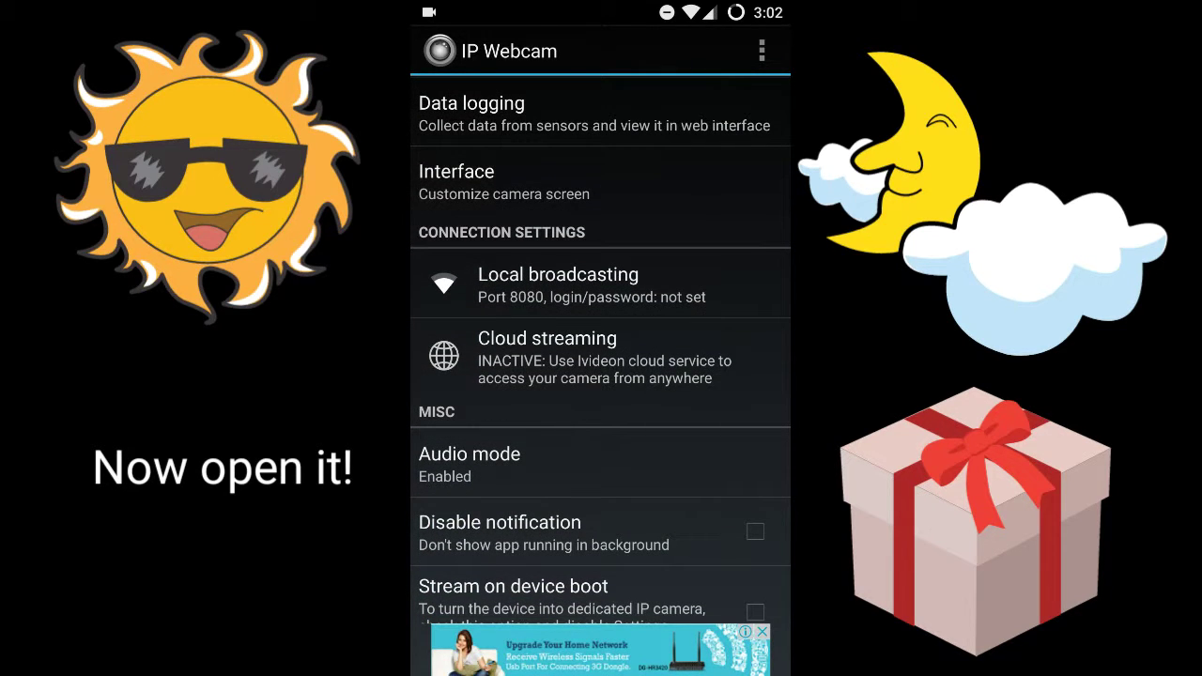
scroll(684, 483, down, 3)
scroll(689, 577, up, 5)
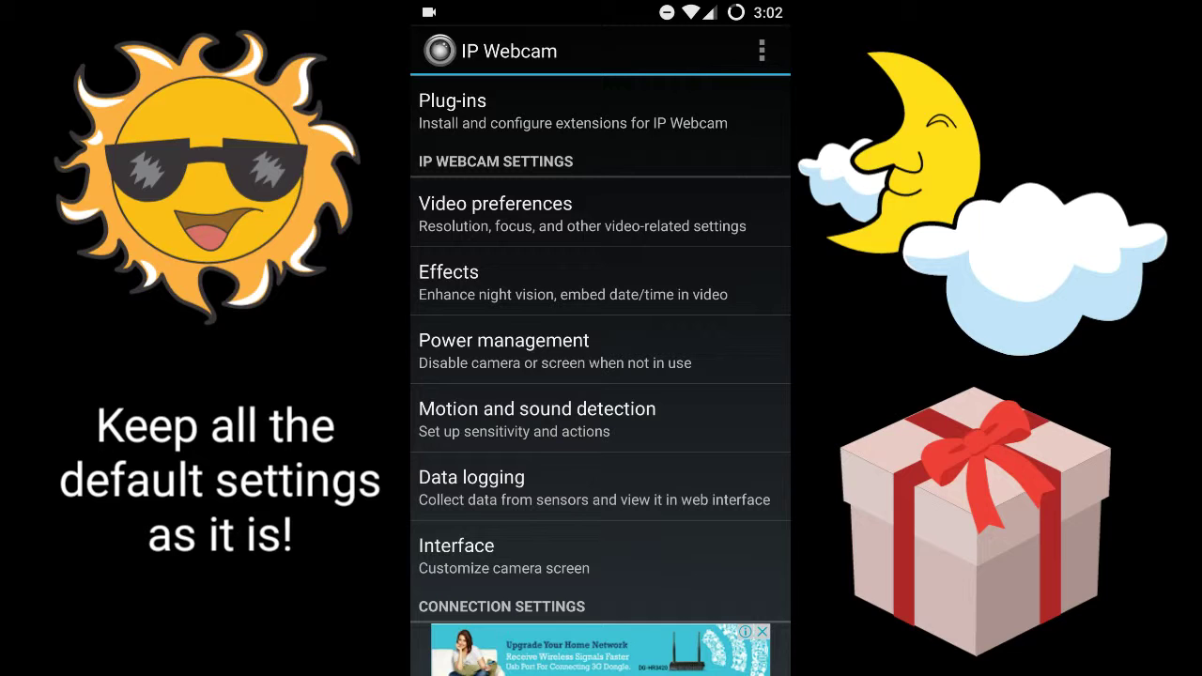
scroll(641, 567, down, 5)
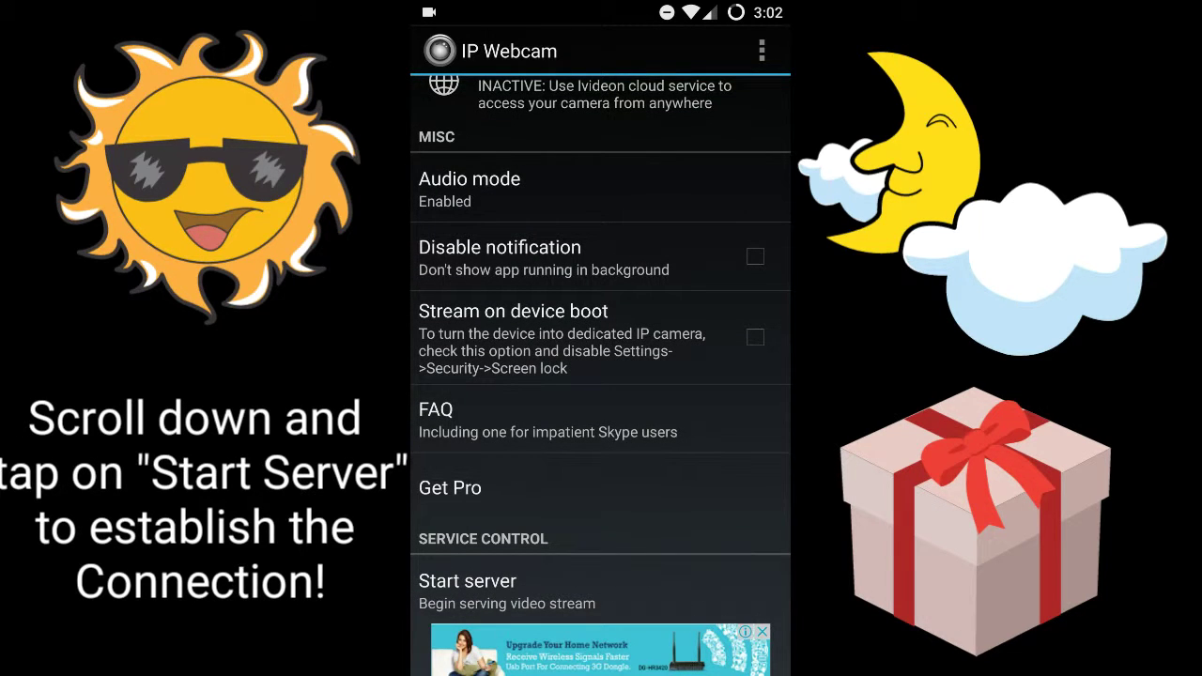
click(592, 569)
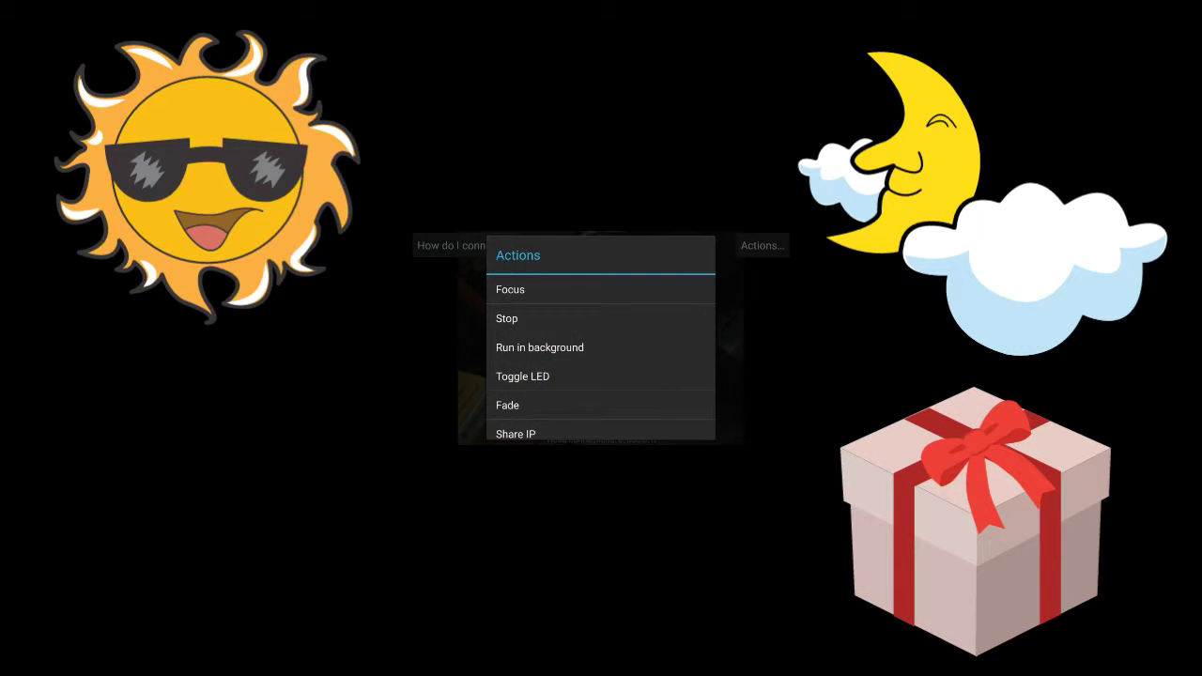
- Set the IP Webcam server to run in the background
click(620, 349)
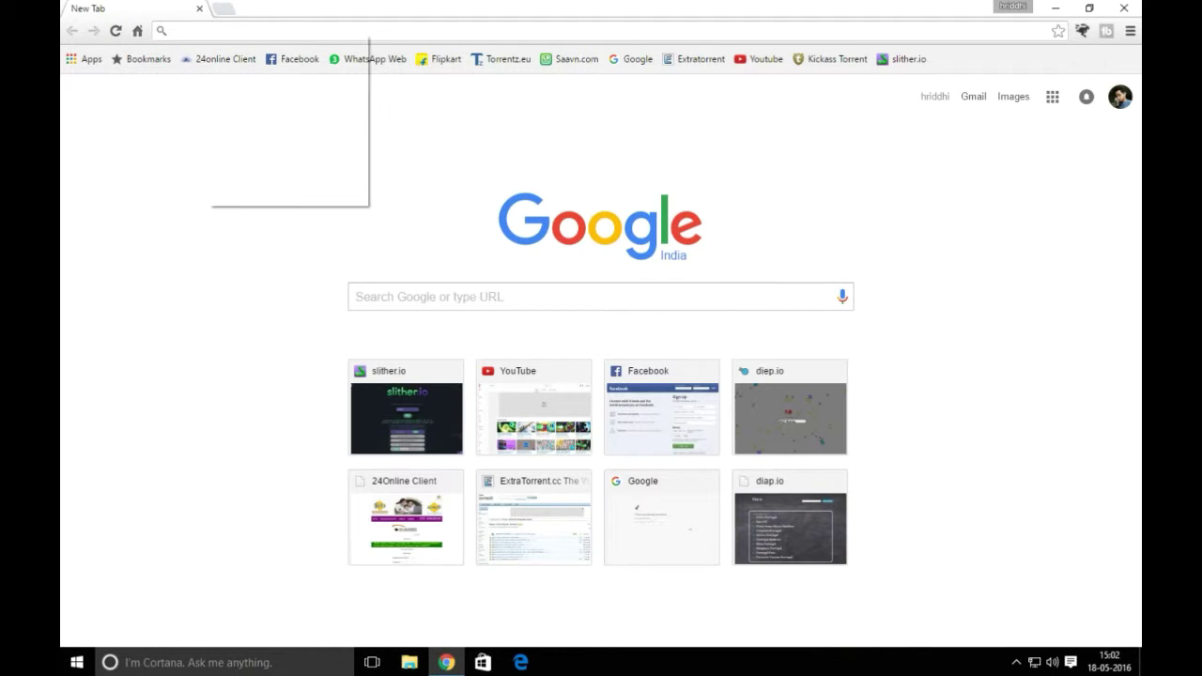
right_click(207, 32)
click(236, 106)
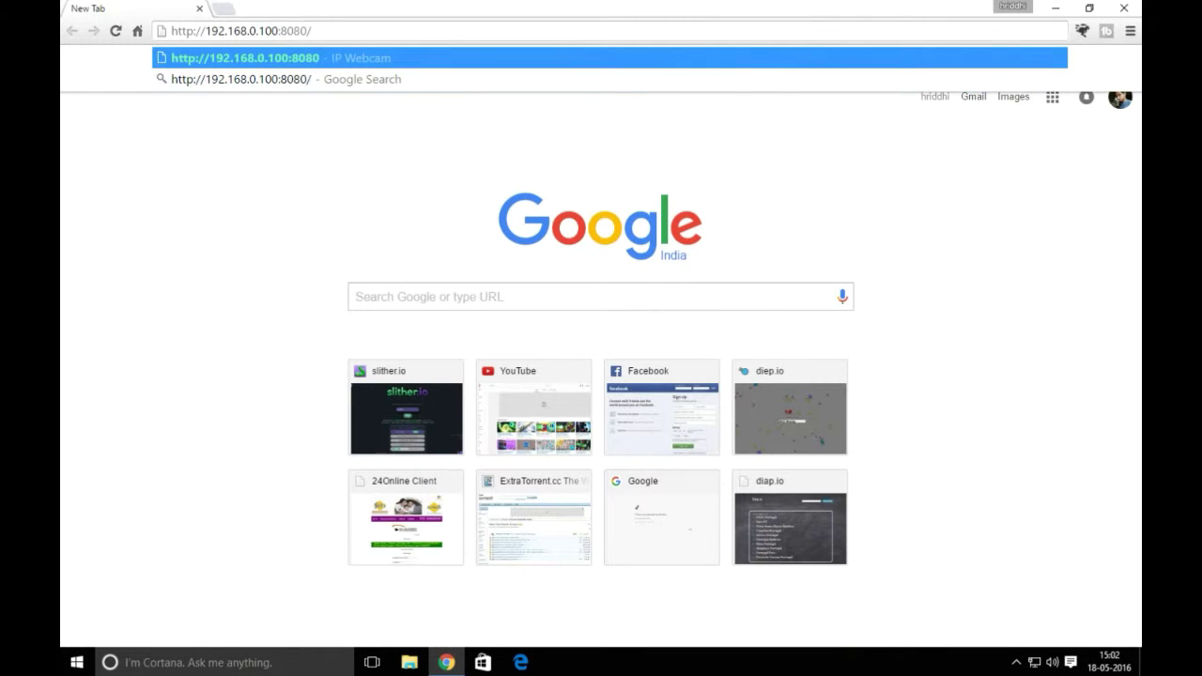
drag(192, 31, 311, 31)
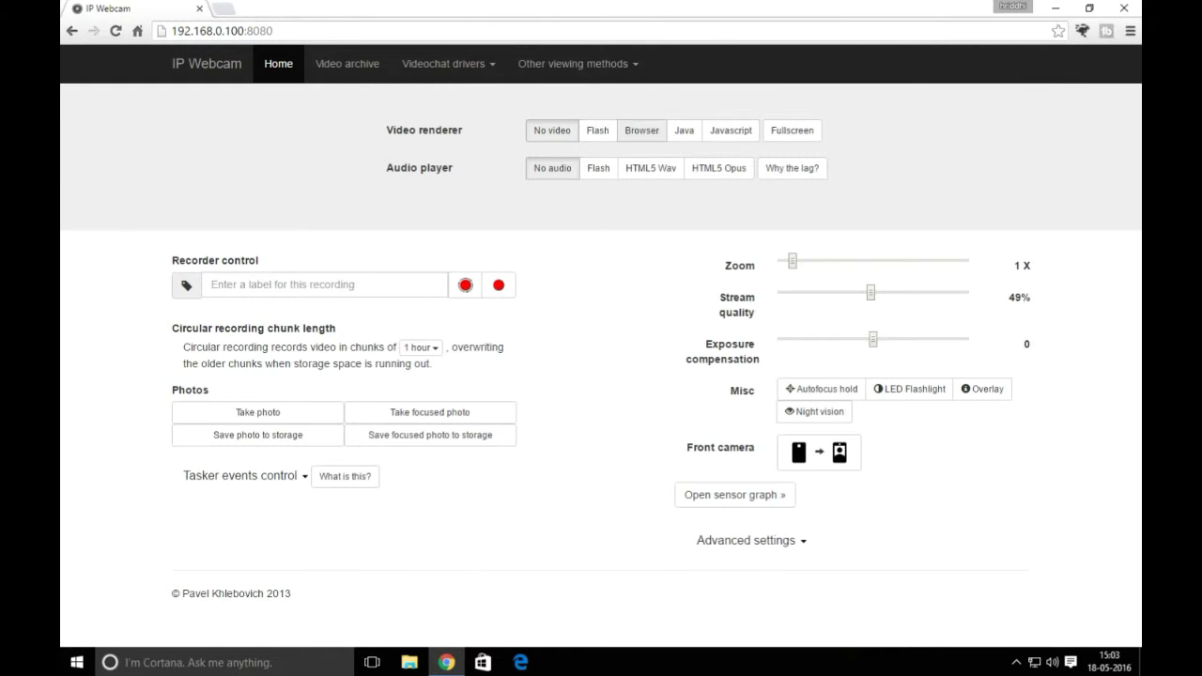
- Play the live feed with the Flash renderer and review the stream controls below it
click(597, 130)
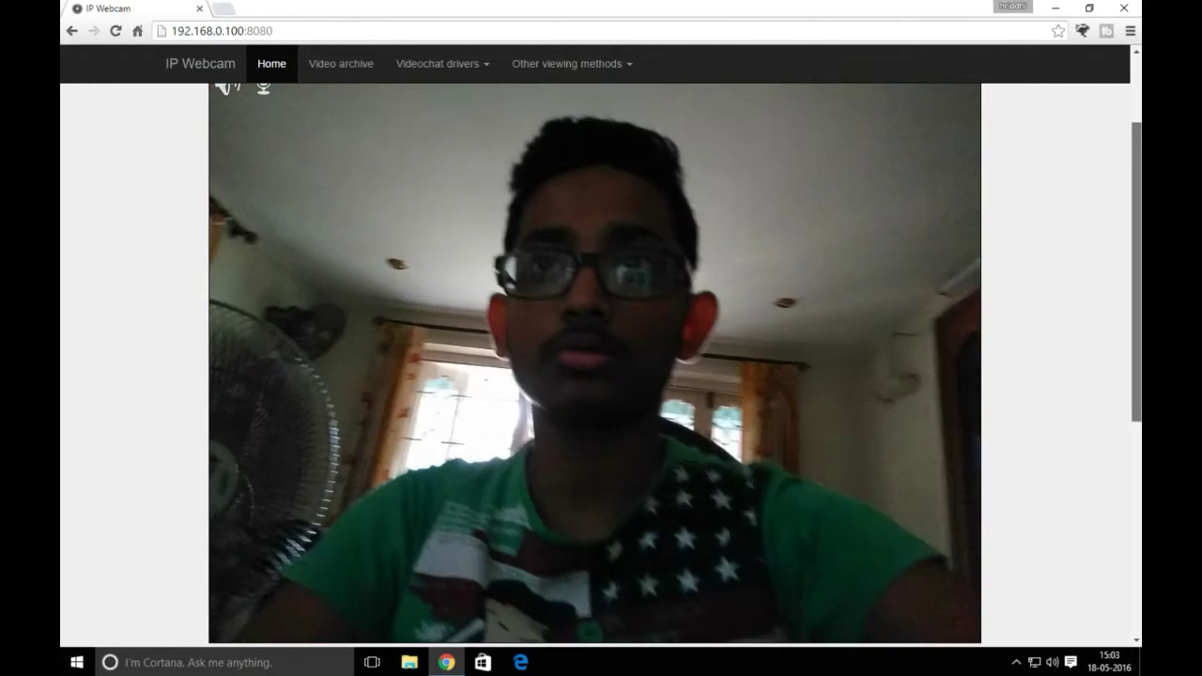
scroll(601, 376, down, 1)
scroll(601, 376, down, 2)
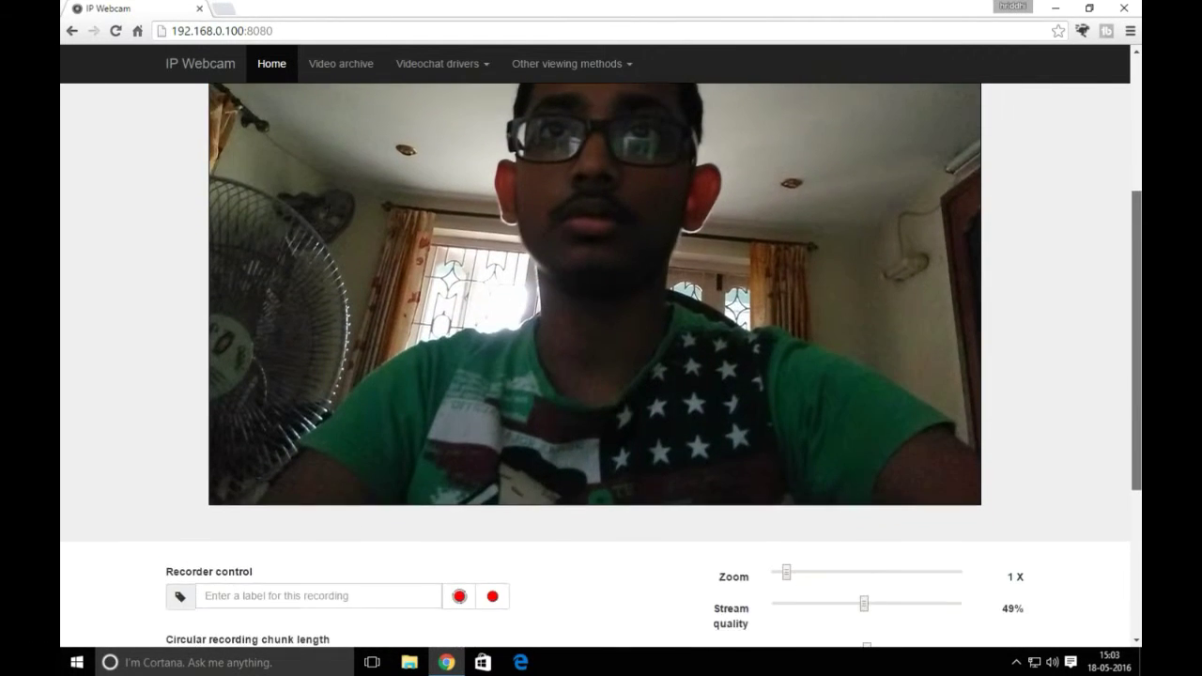
scroll(601, 376, down, 1)
scroll(601, 376, up, 1)
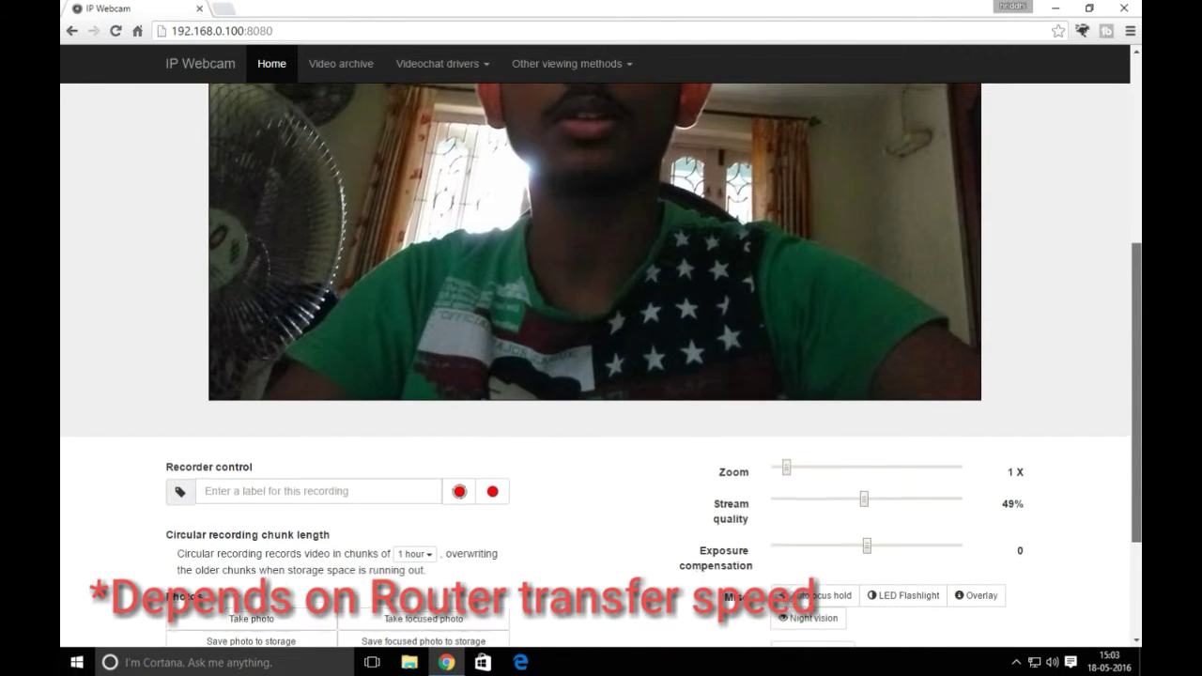
scroll(601, 375, down, 1)
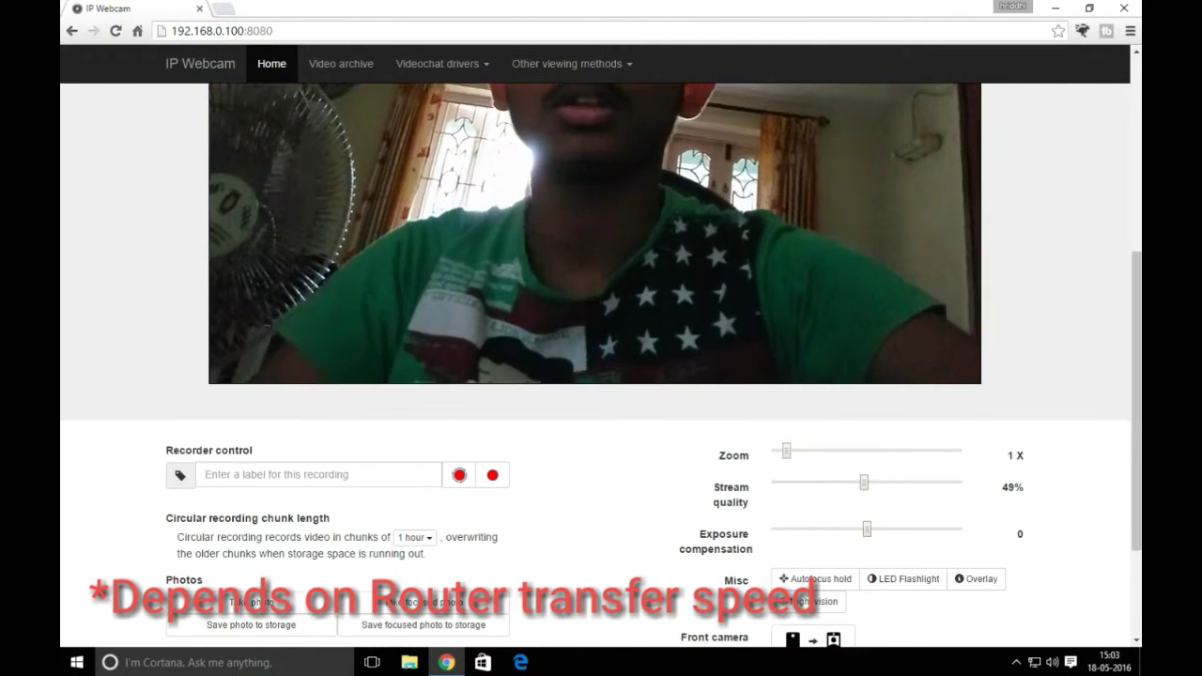
scroll(601, 376, down, 2)
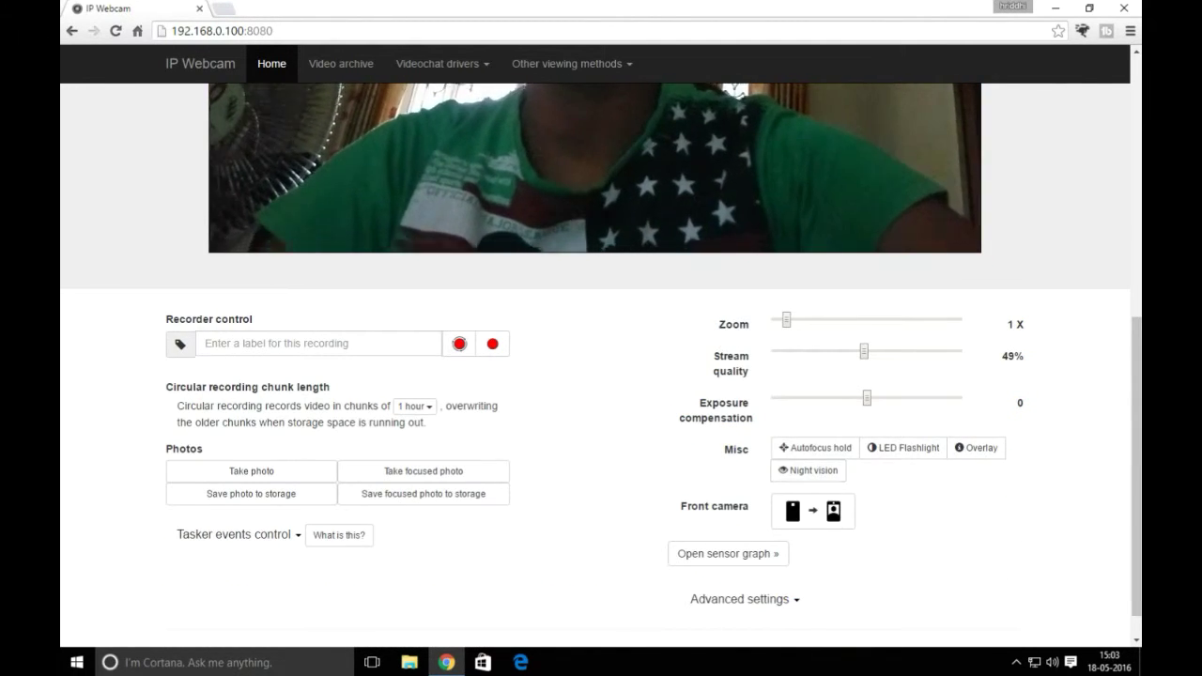
scroll(601, 364, up, 2)
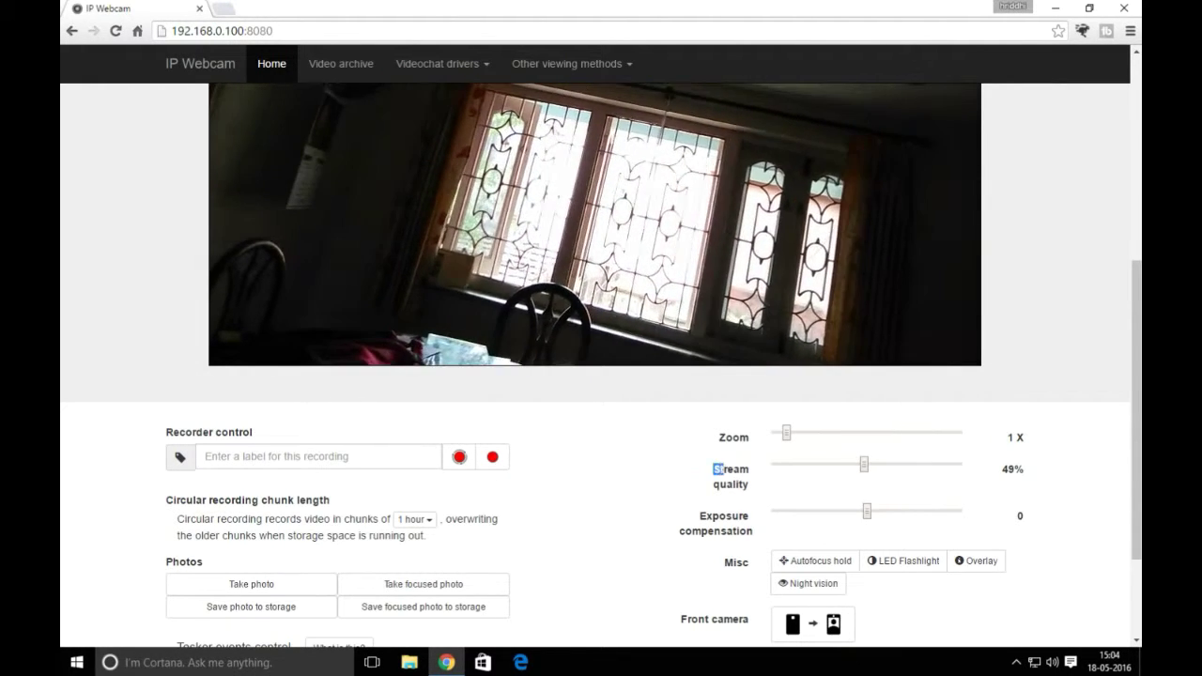
drag(713, 464, 749, 485)
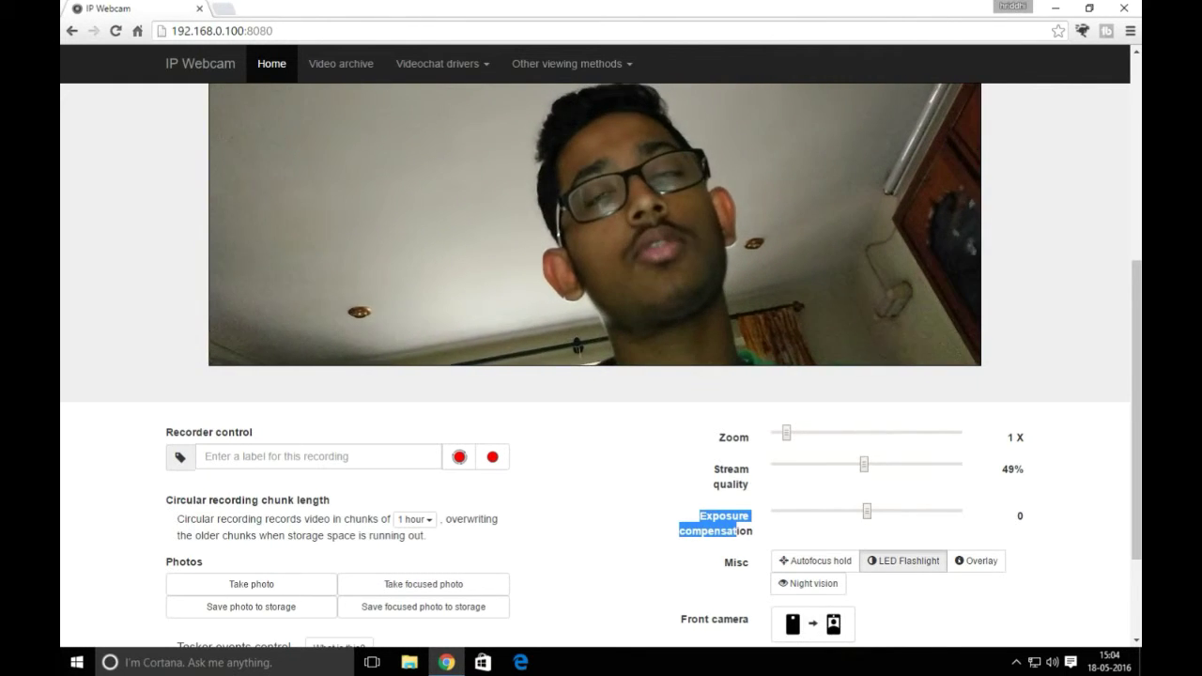
scroll(601, 375, up, 1)
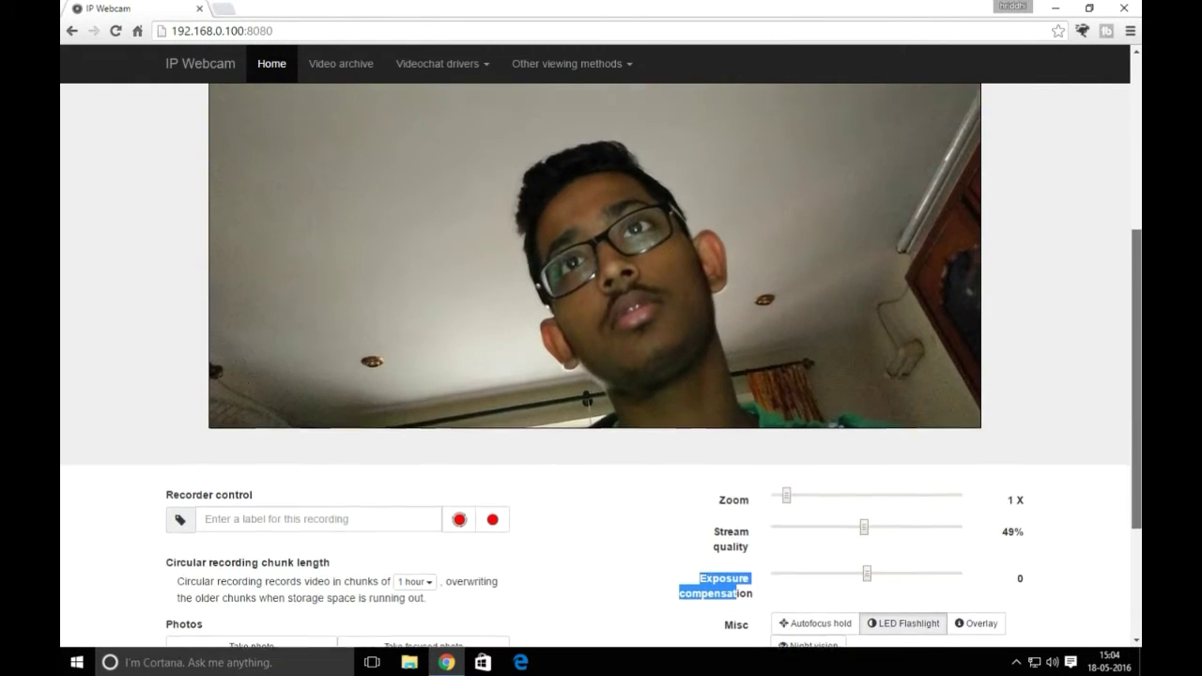
scroll(601, 375, up, 3)
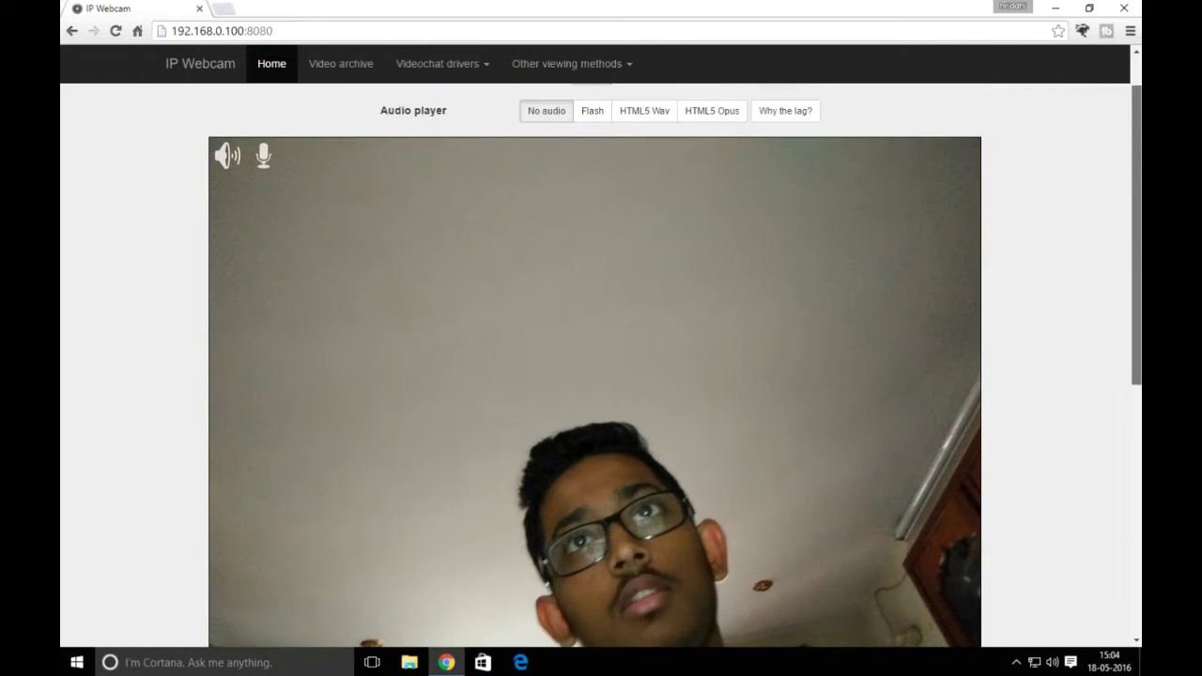
scroll(601, 375, up, 1)
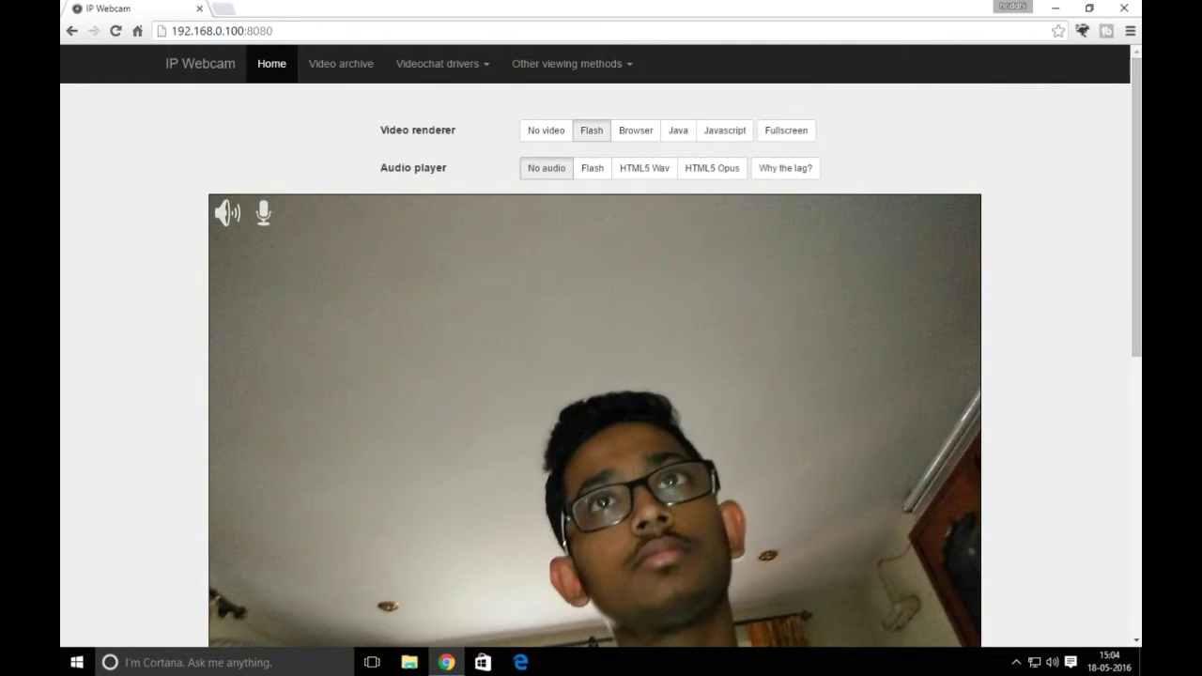
- Try the Browser and Java video renderers, then switch back to Flash
click(636, 130)
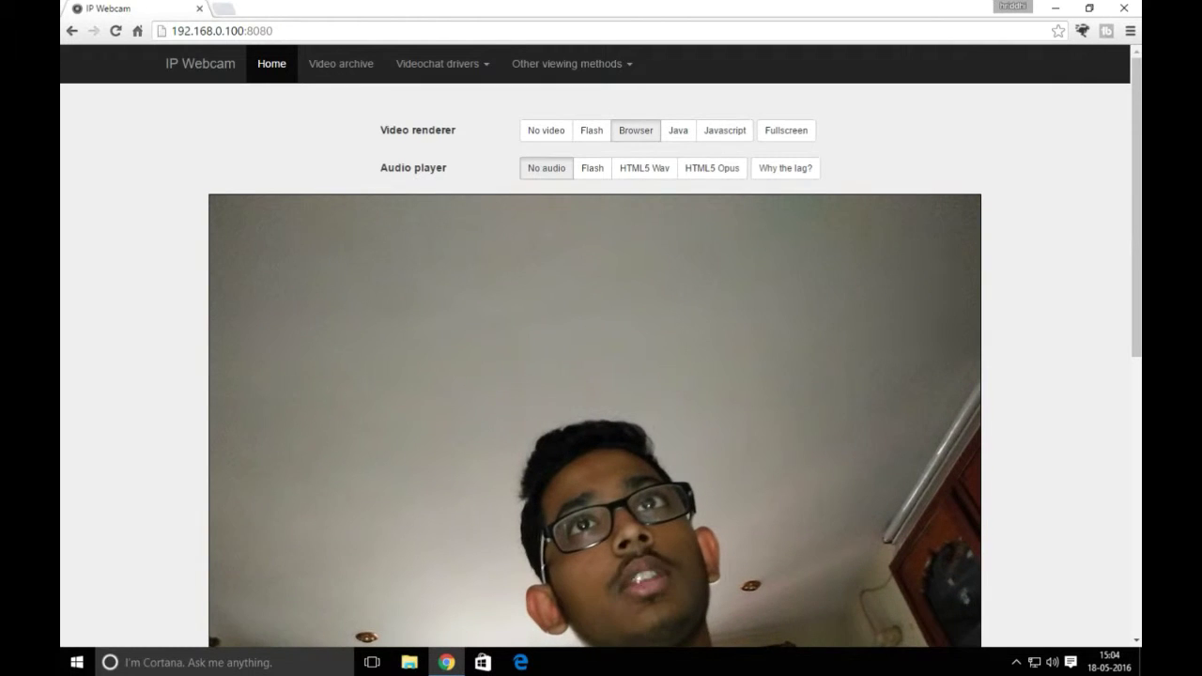
click(678, 130)
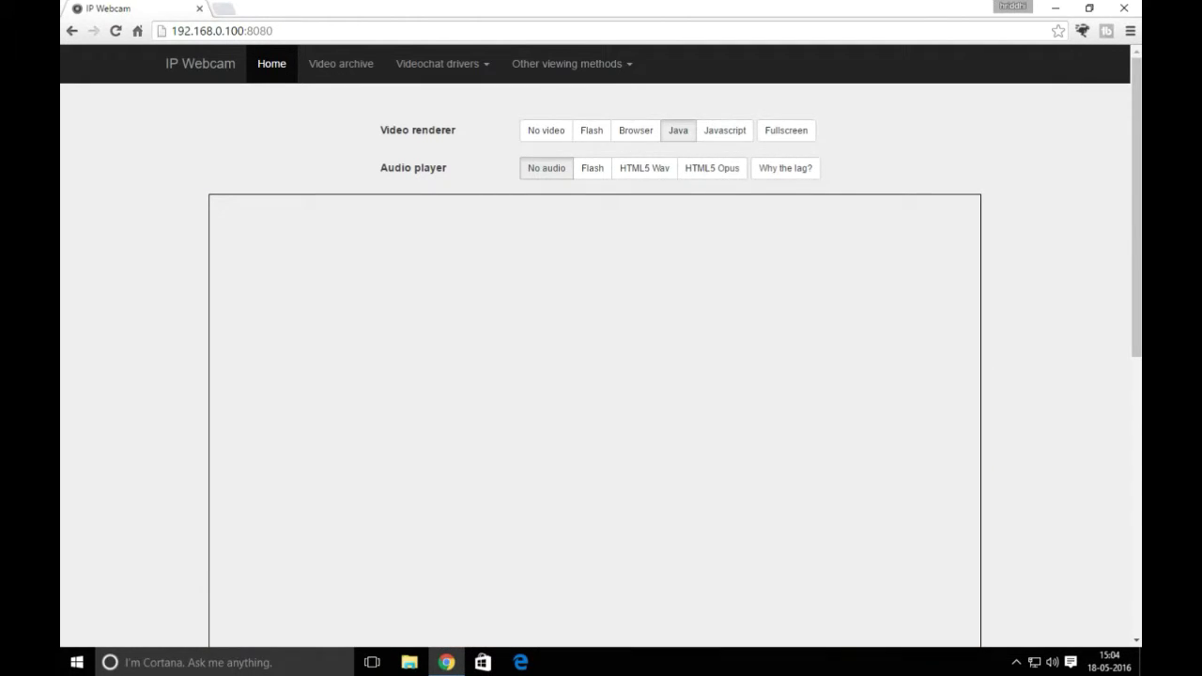
scroll(601, 376, down, 3)
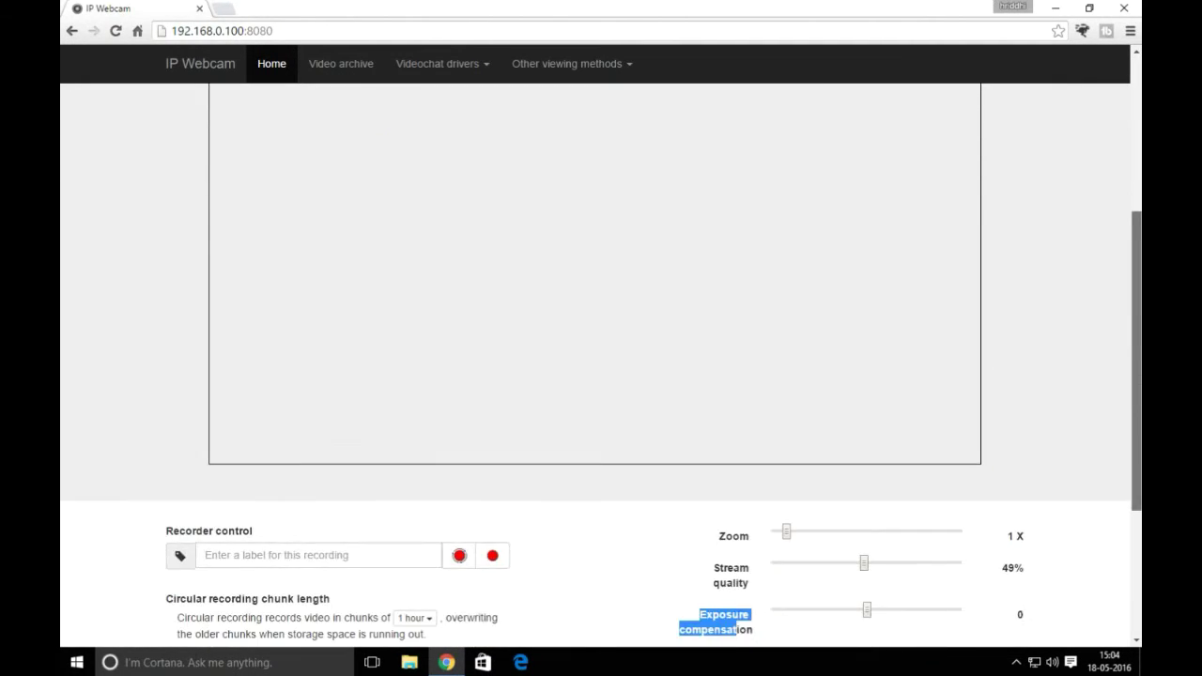
scroll(601, 375, up, 3)
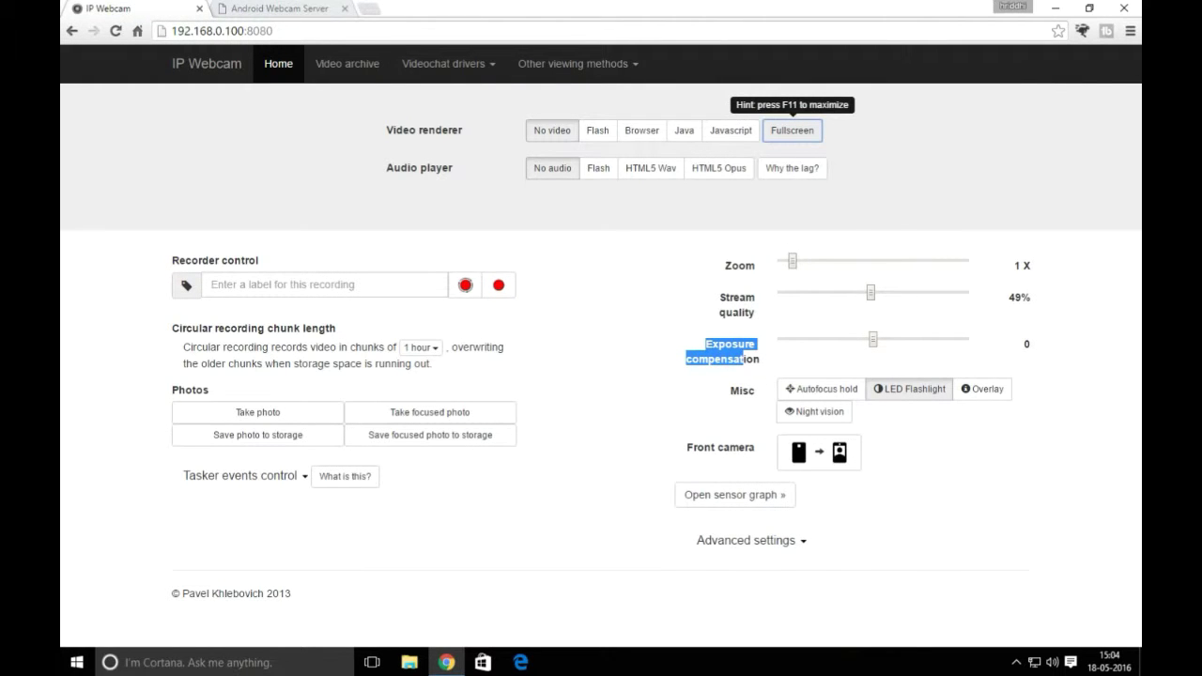
click(597, 131)
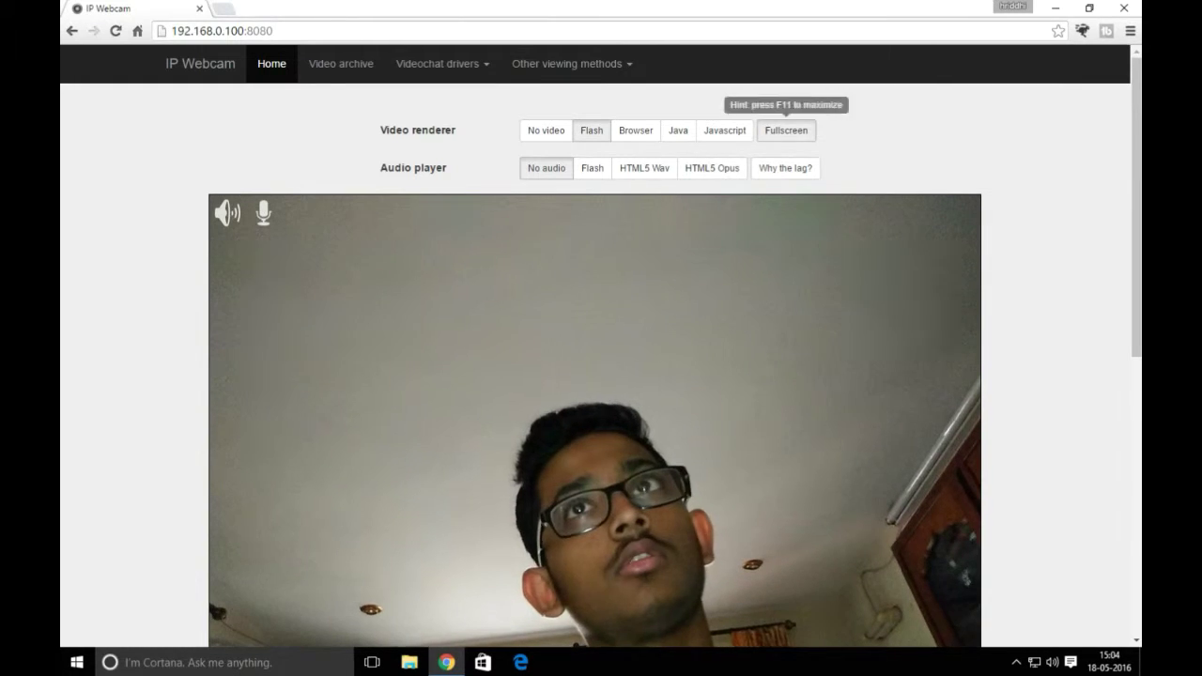
- Try fullscreen viewing, dismiss the 'Select video mode first!' alert, and reselect Flash
click(785, 131)
key(ctrl+shift+Tab)
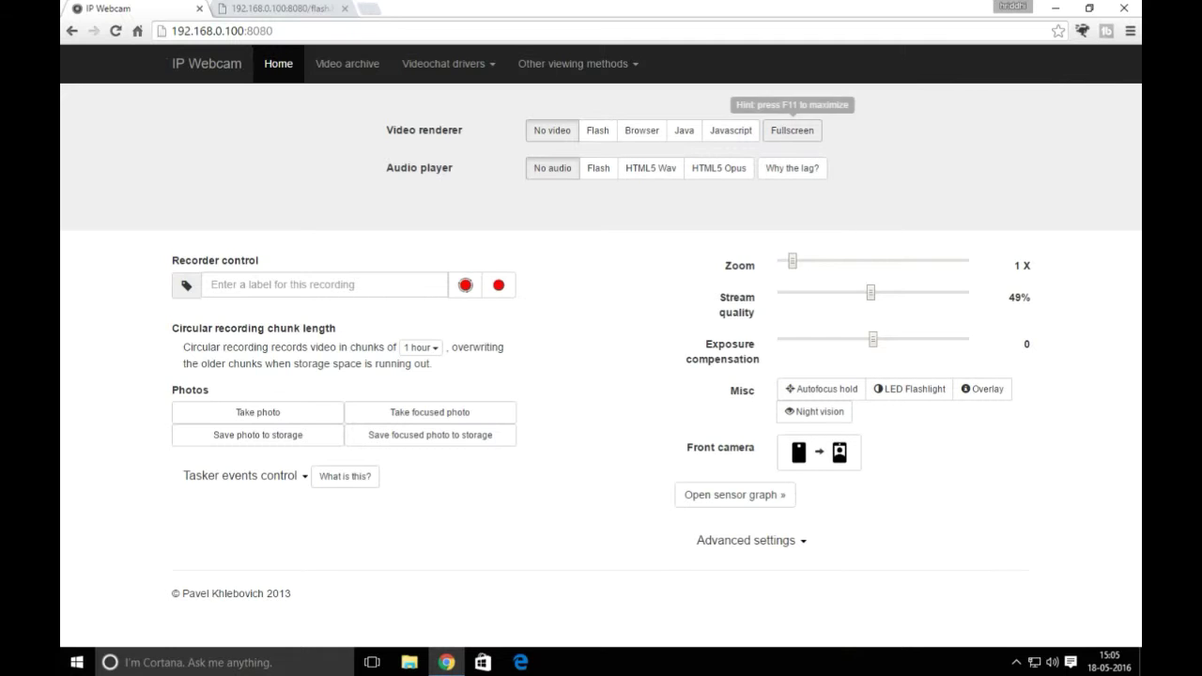
click(791, 131)
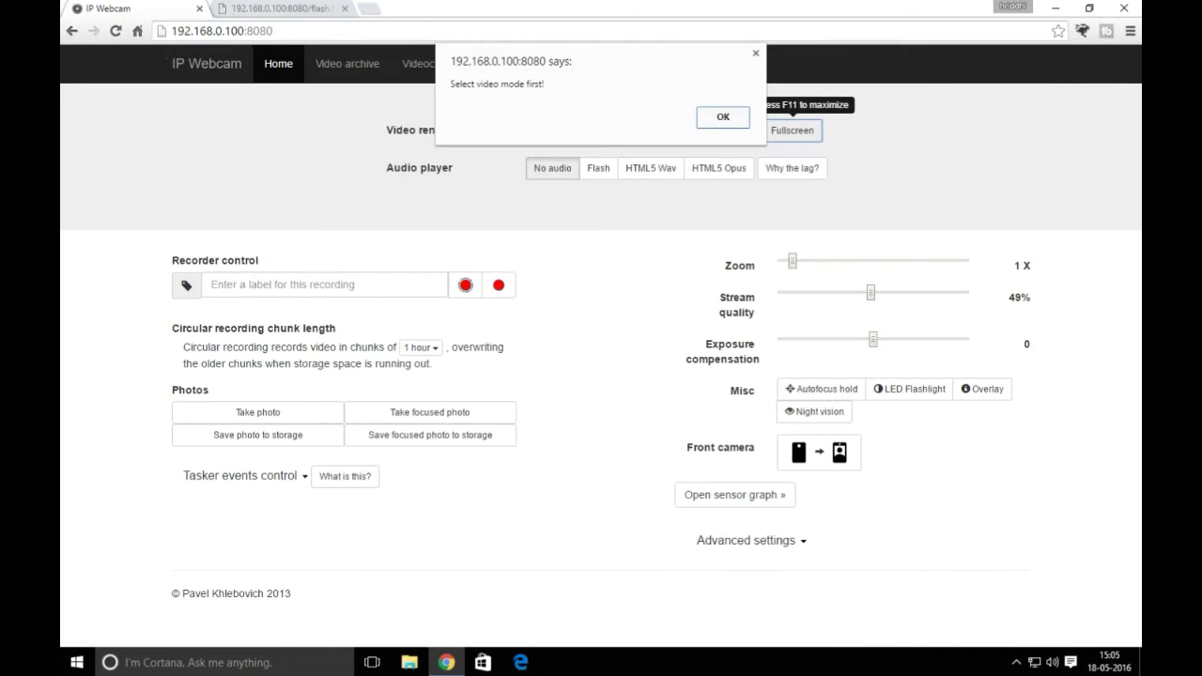
key(Return)
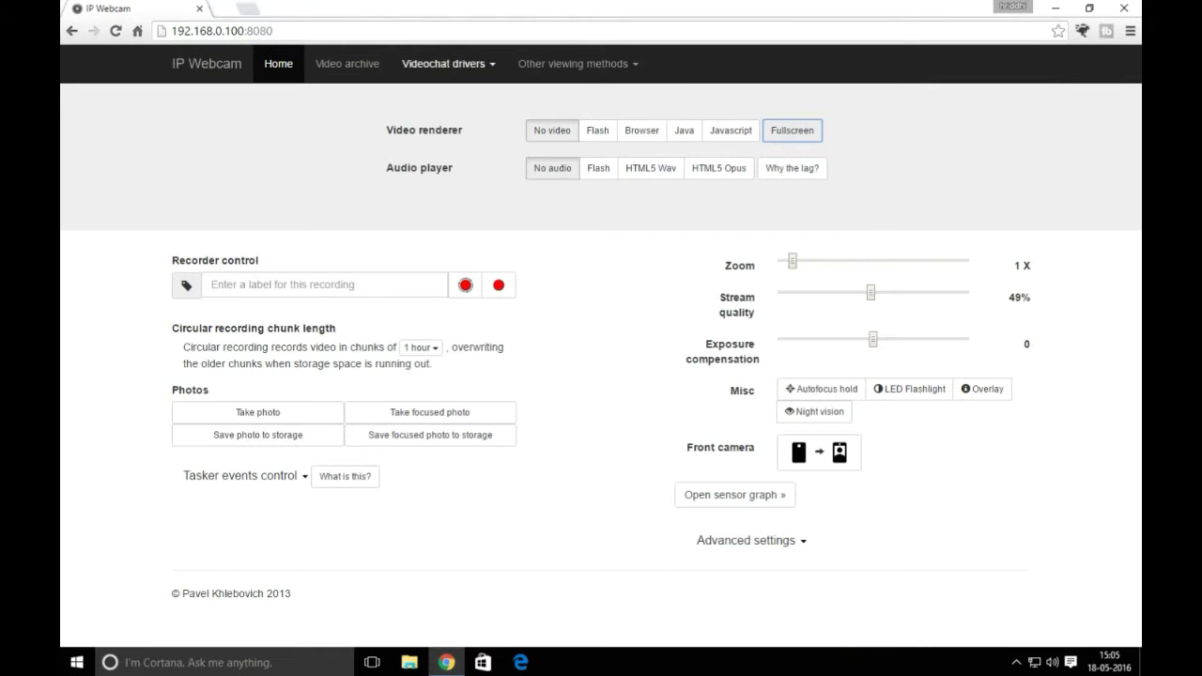
click(597, 130)
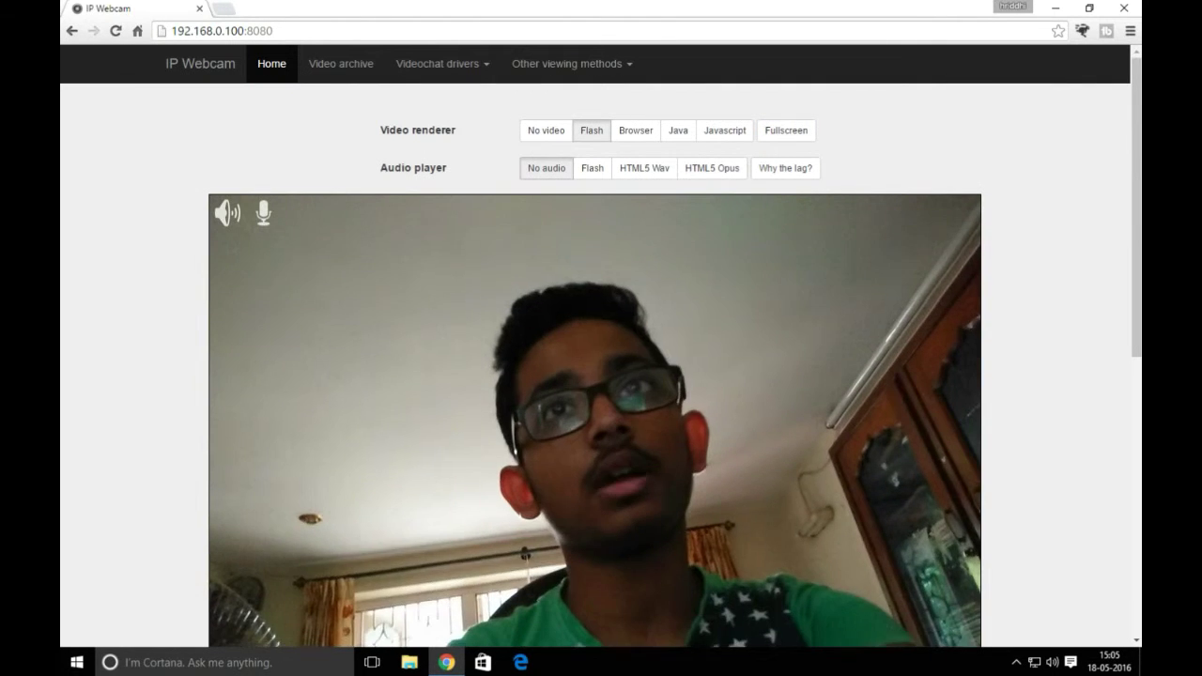
scroll(601, 376, down, 1)
scroll(594, 376, down, 2)
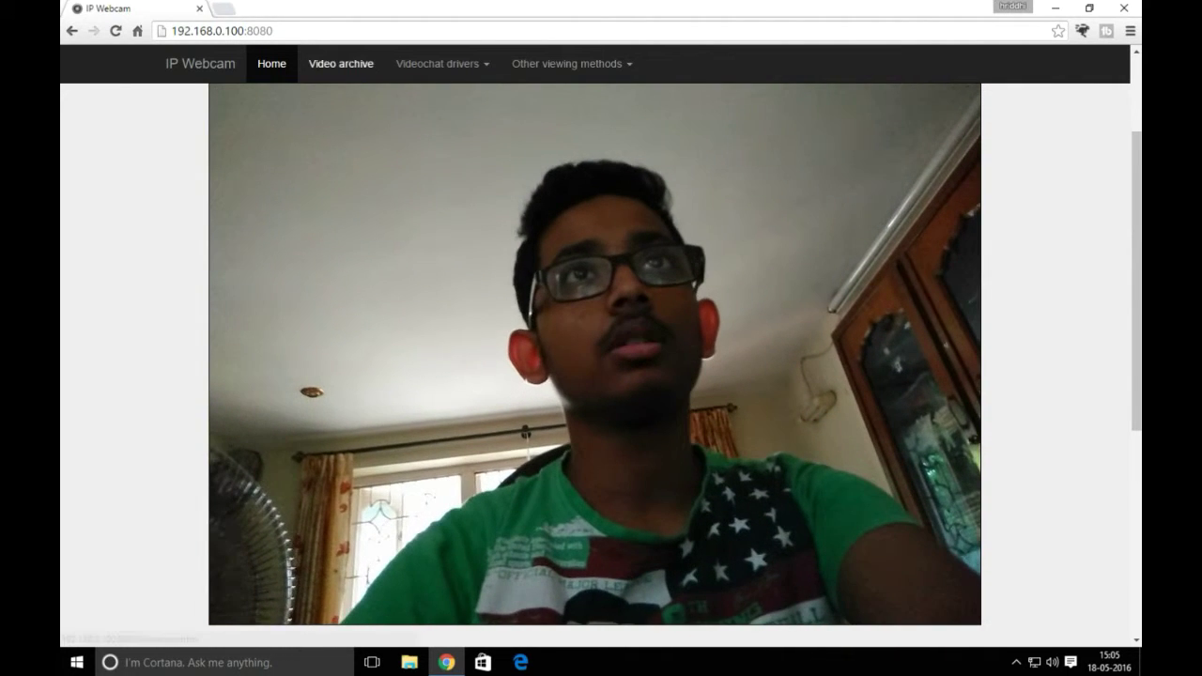
- Browse the videochat drivers list and the video archive page
click(441, 63)
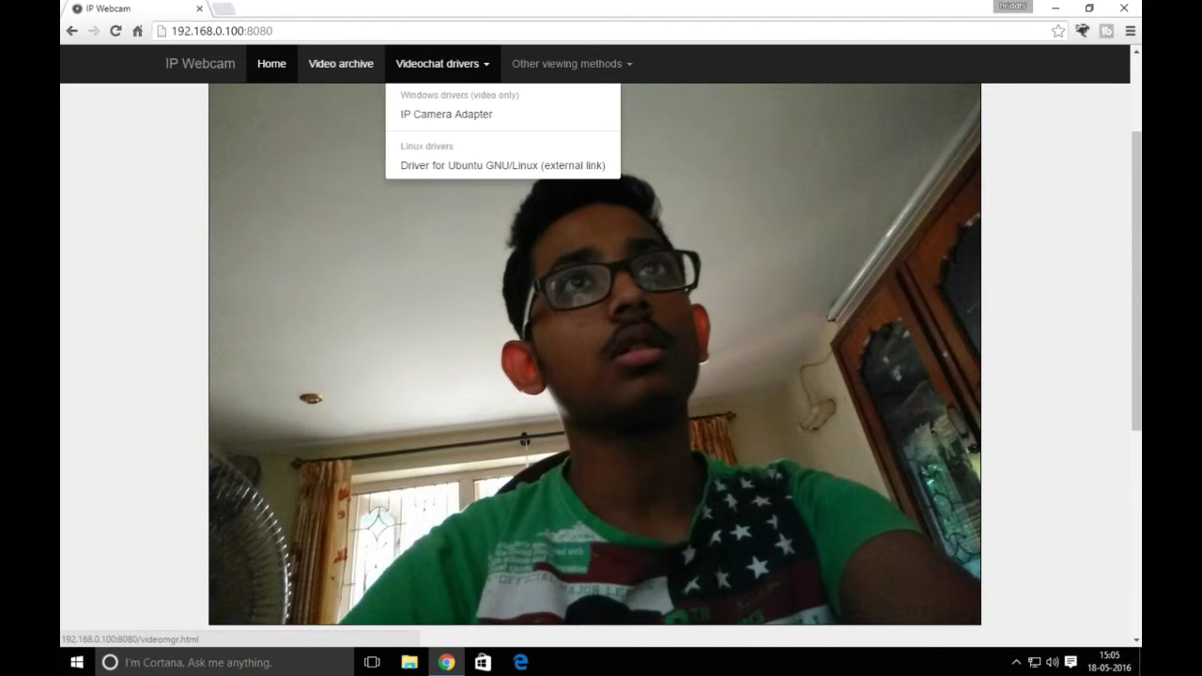
click(340, 63)
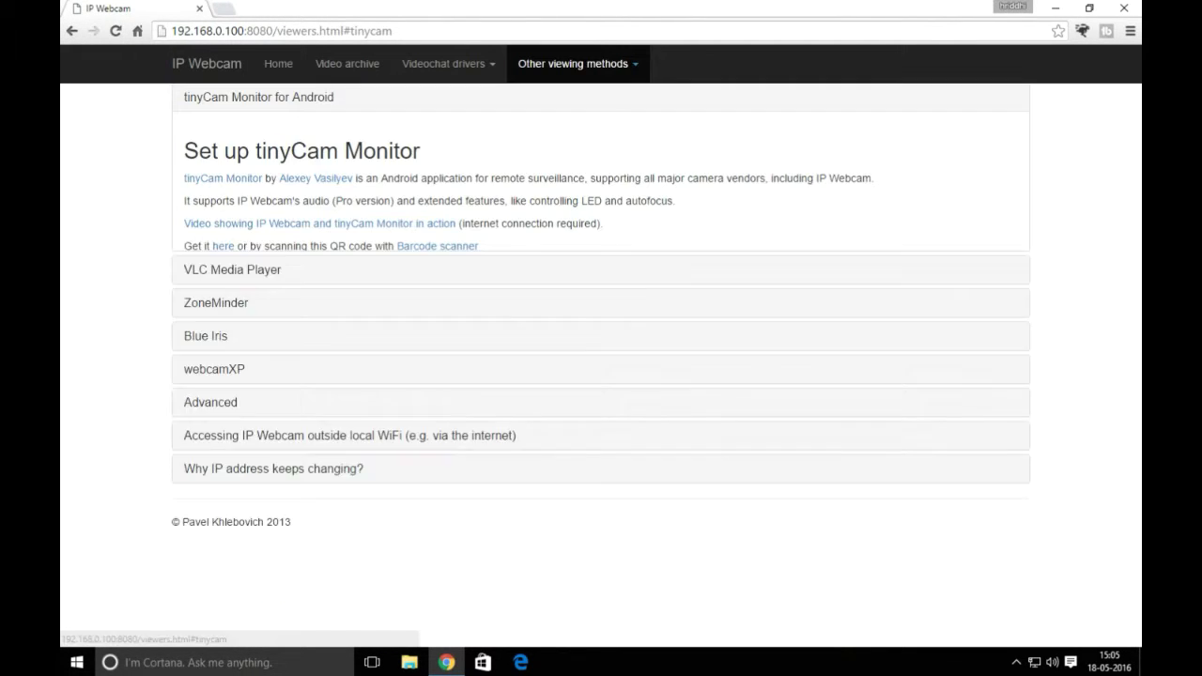
scroll(601, 357, down, 4)
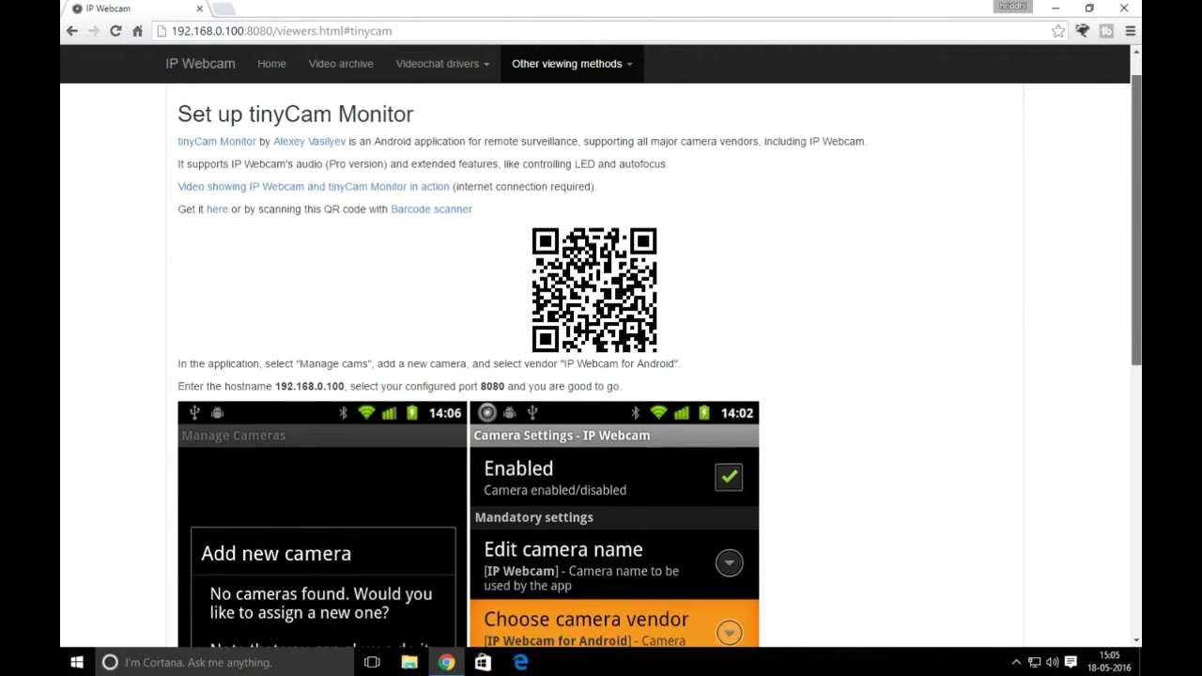
scroll(601, 366, up, 3)
scroll(601, 367, up, 1)
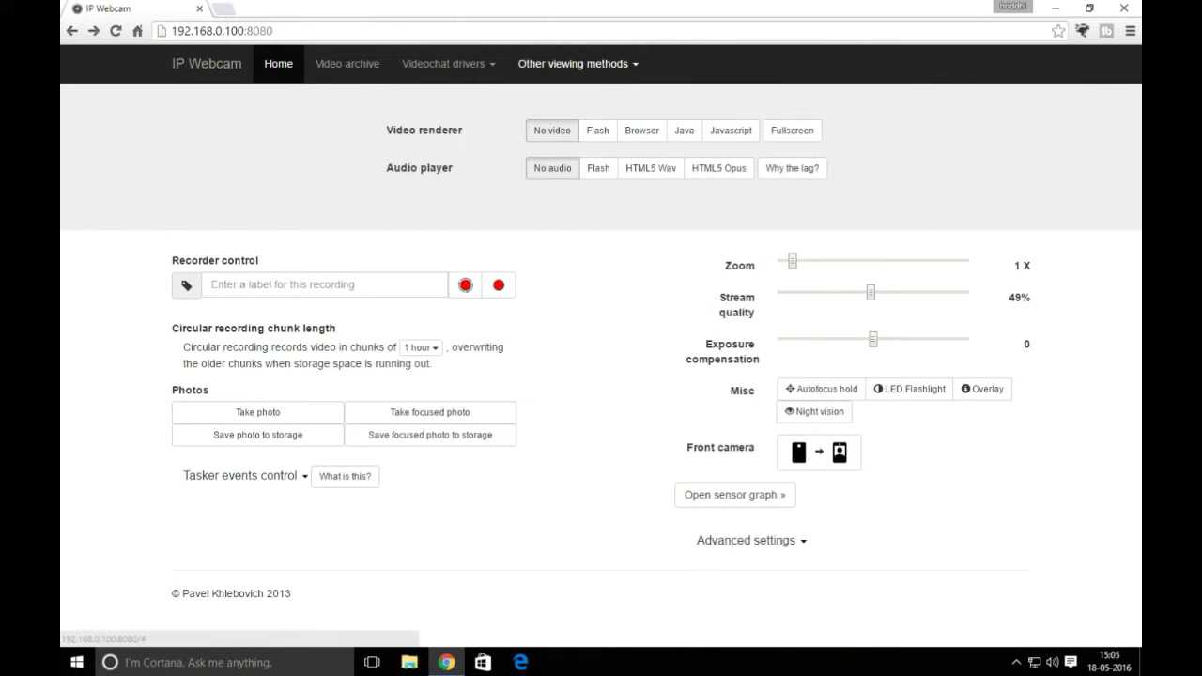
- Read the VLC Media Player viewing guide under Other viewing methods, then return Home
click(573, 63)
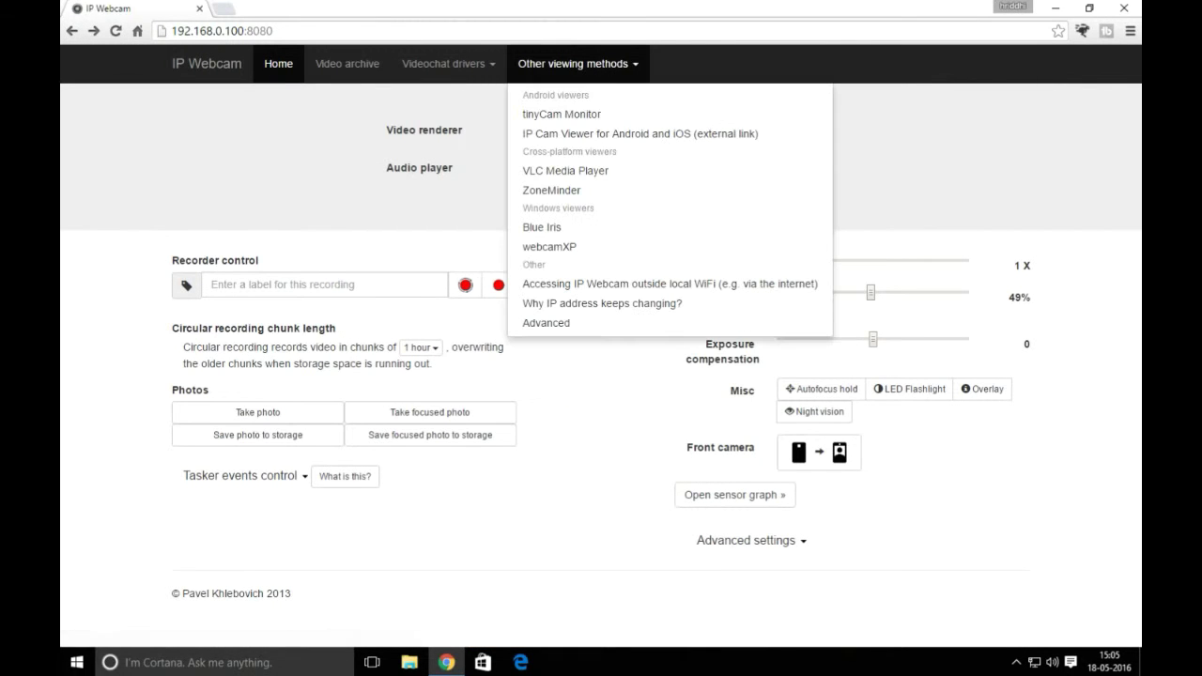
click(565, 170)
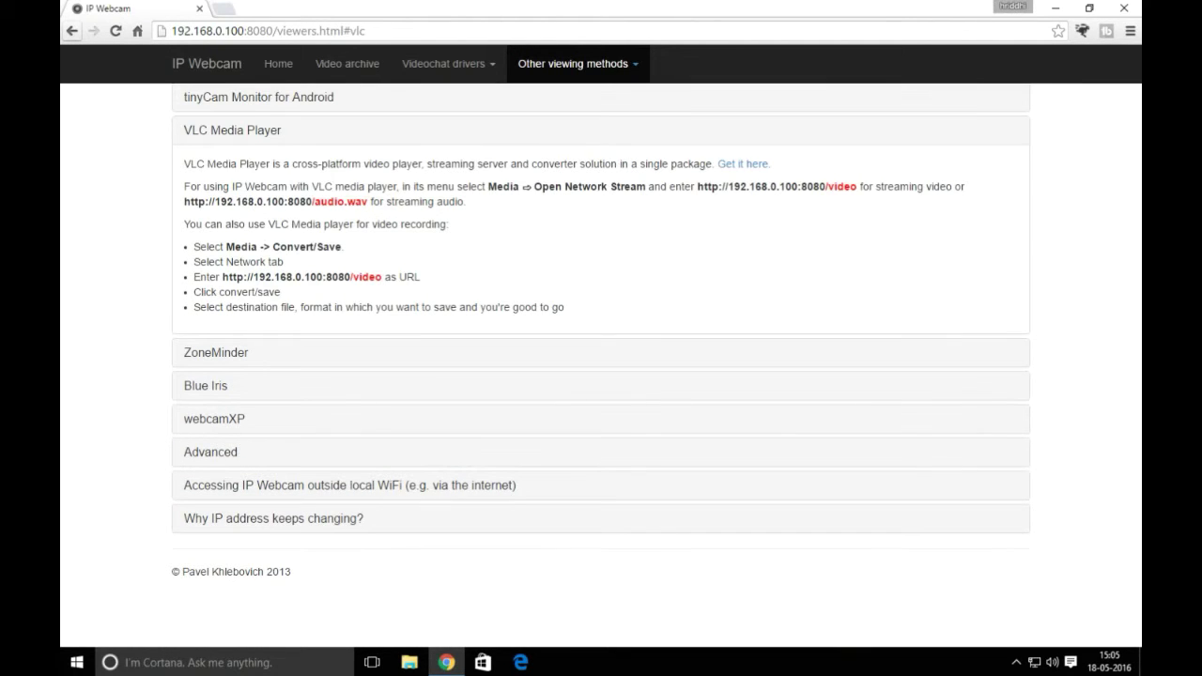
click(573, 63)
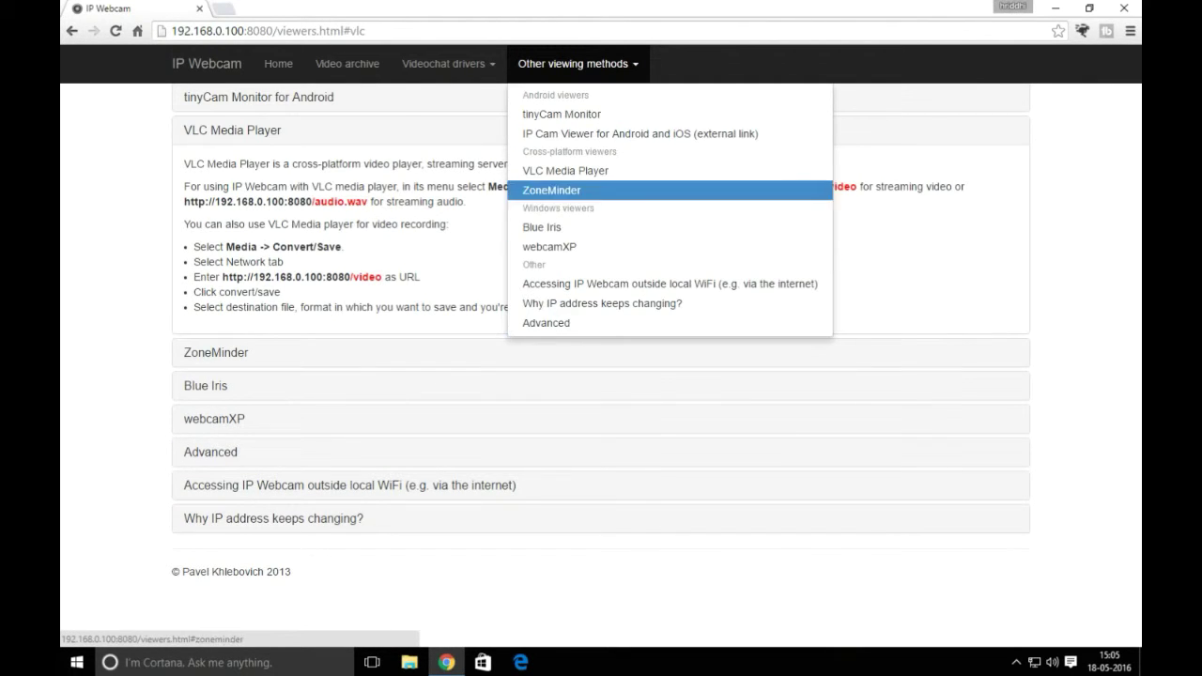
click(278, 63)
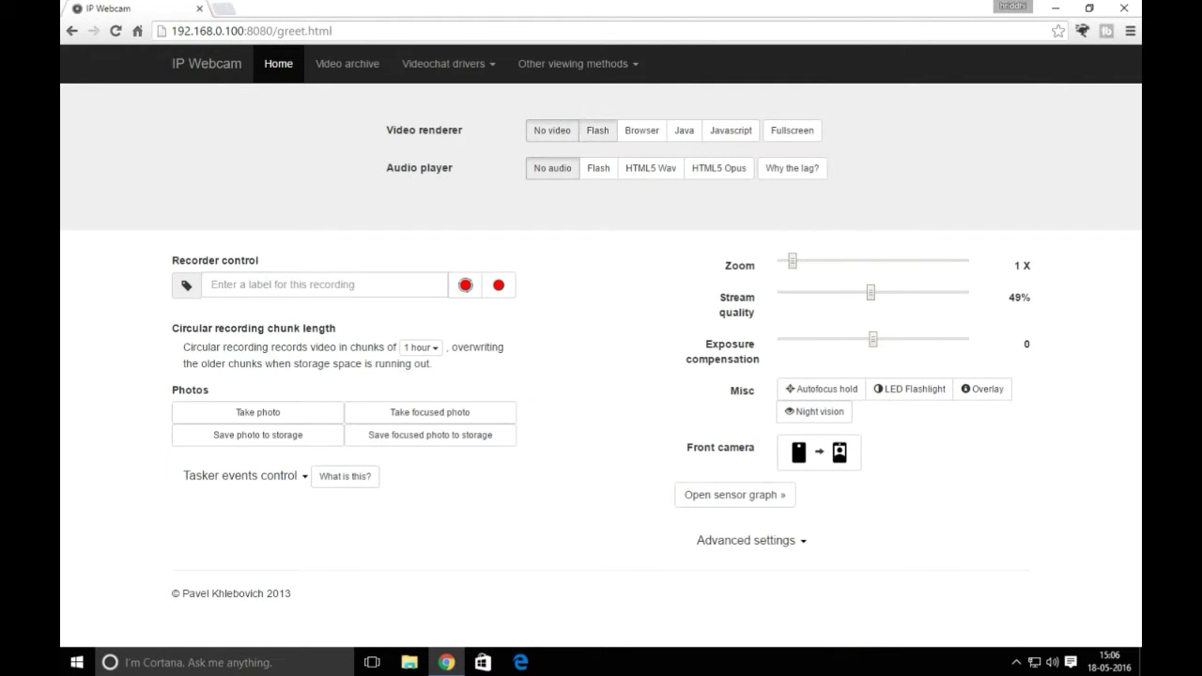
- Reselect the Flash renderer and scroll down to the Recorder control, zoom and quality sliders
click(597, 129)
scroll(601, 376, down, 1)
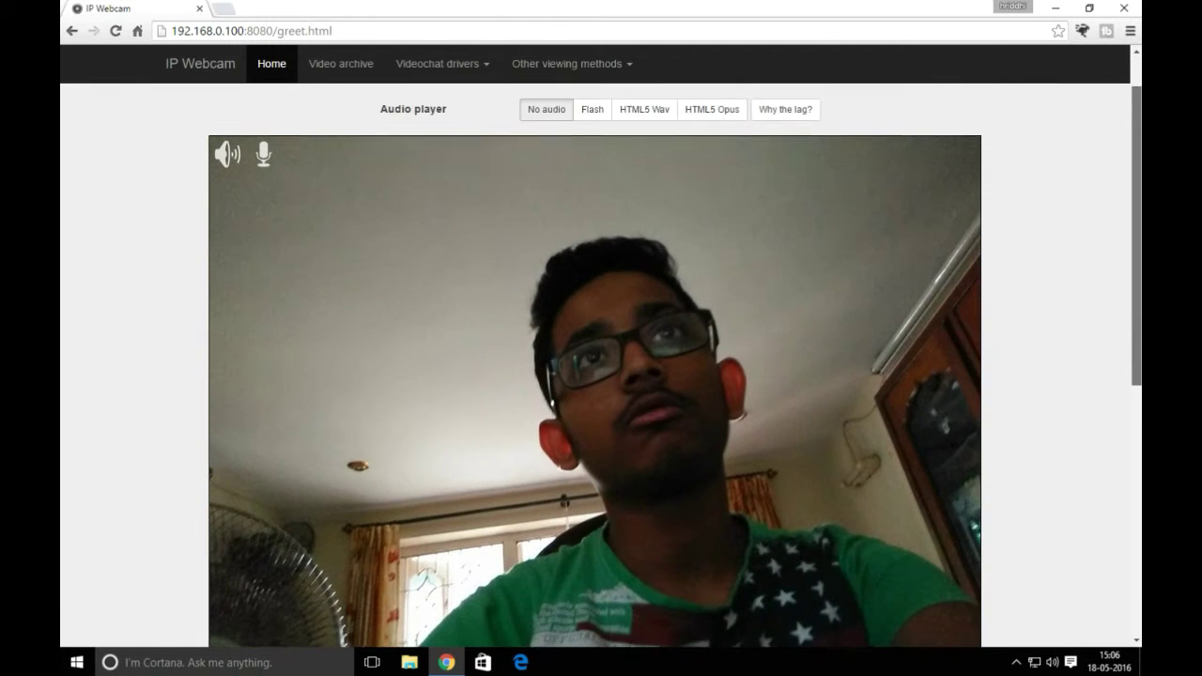
scroll(601, 375, down, 2)
scroll(601, 376, up, 2)
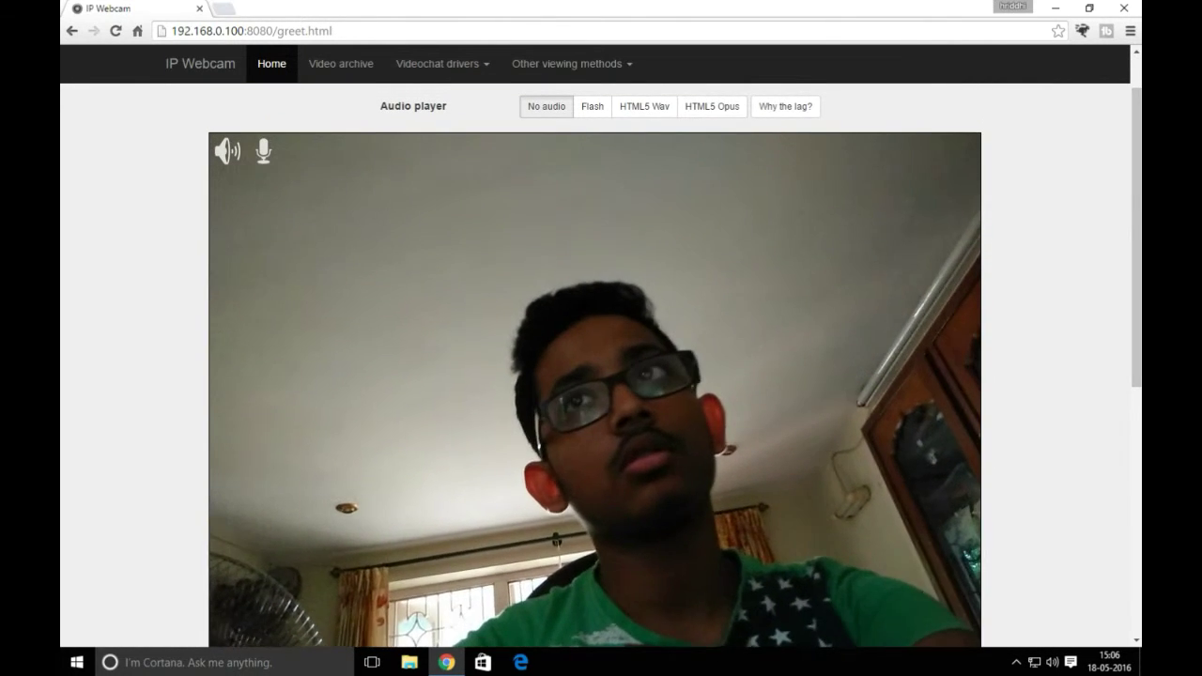
scroll(601, 375, down, 5)
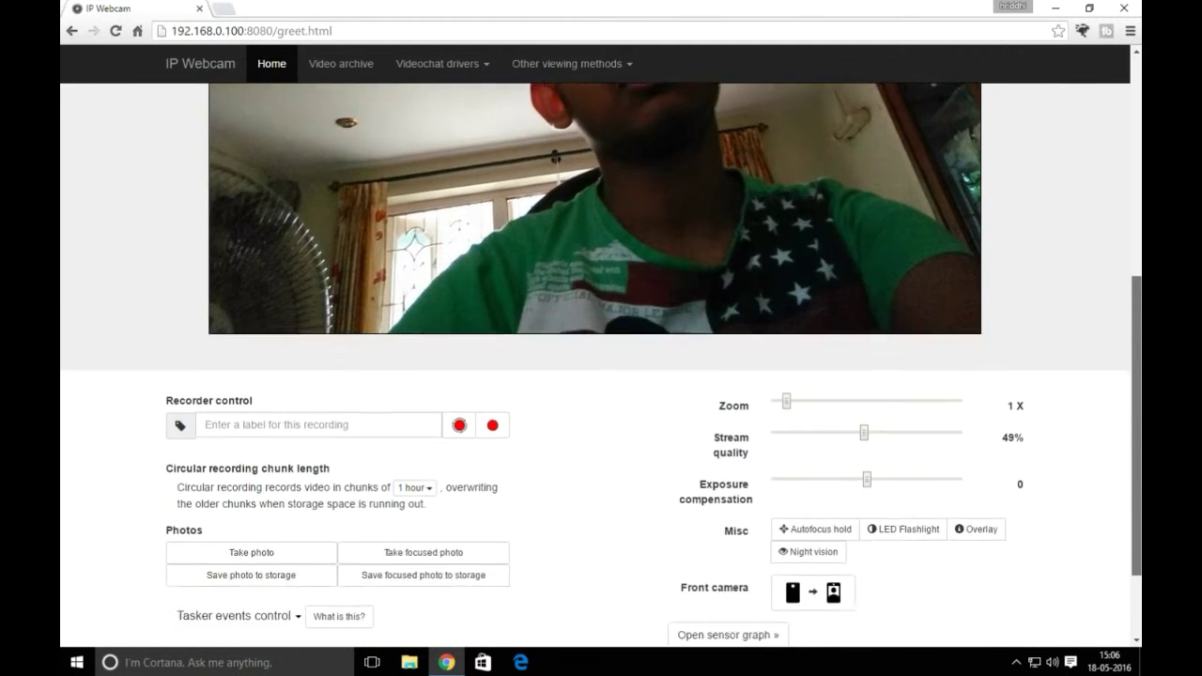
scroll(601, 376, down, 2)
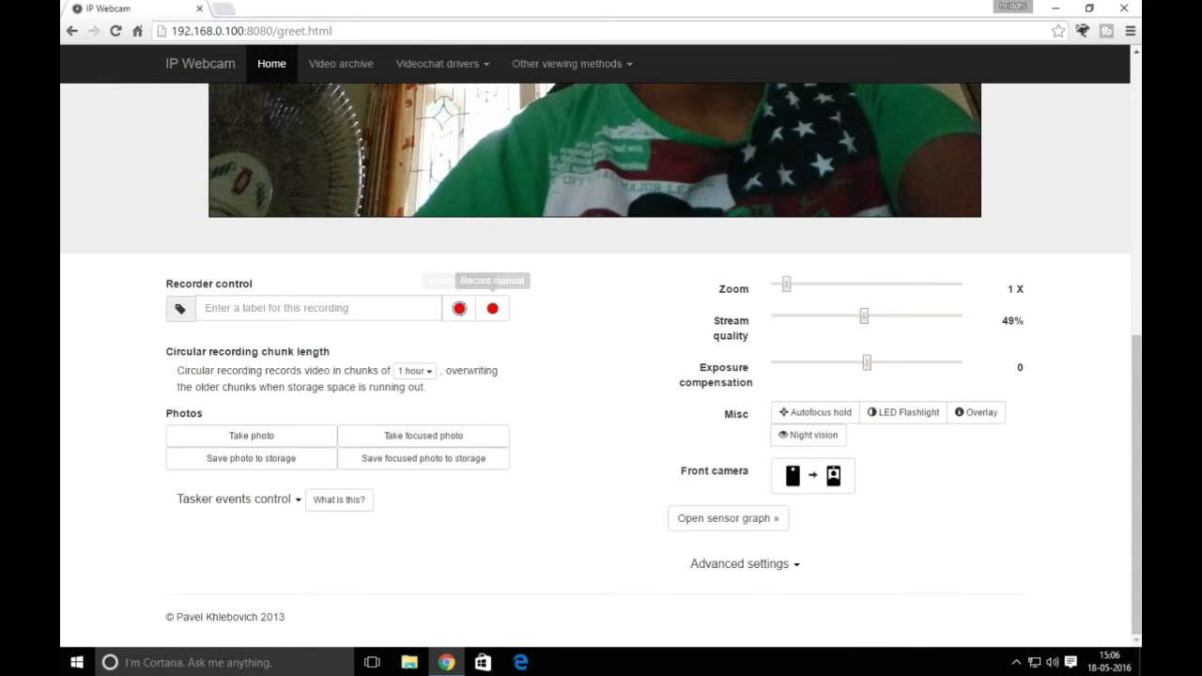
click(206, 308)
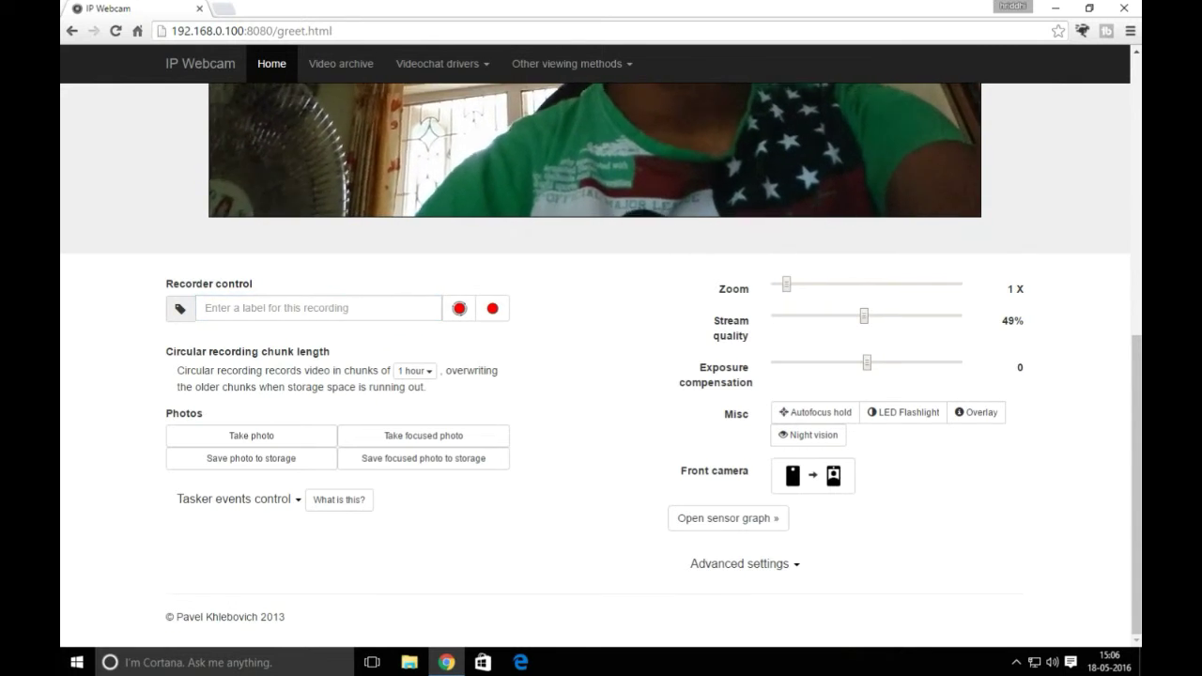
scroll(601, 366, up, 2)
scroll(600, 367, up, 4)
scroll(601, 366, down, 1)
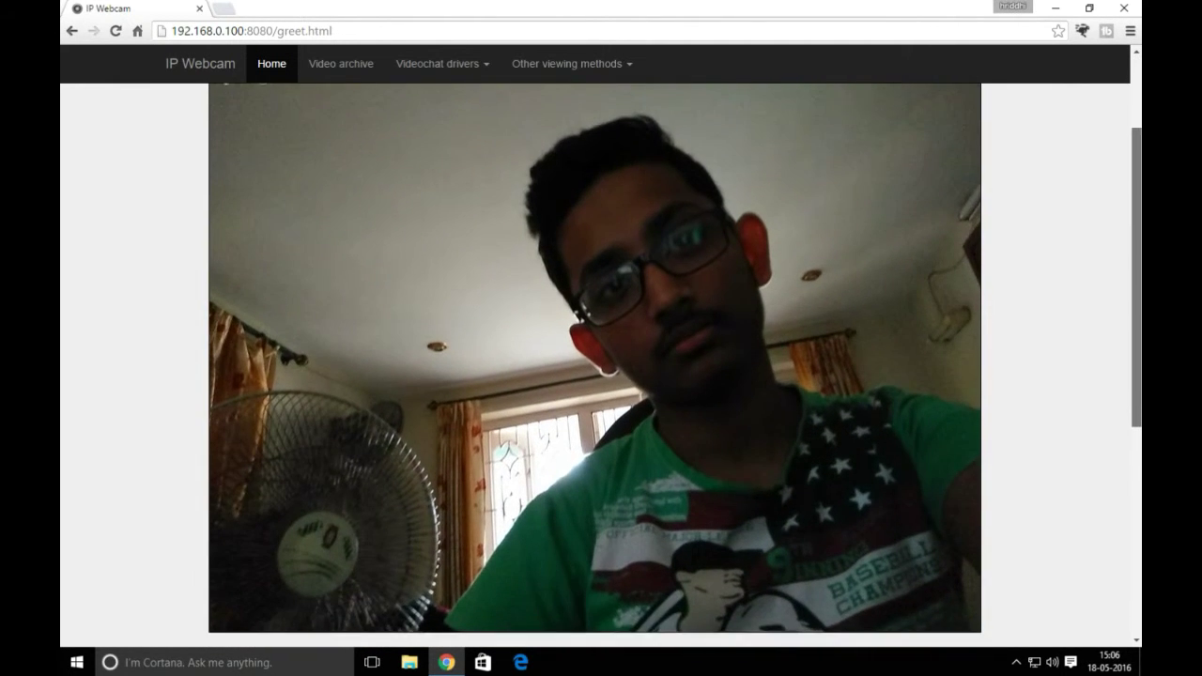
scroll(601, 366, down, 2)
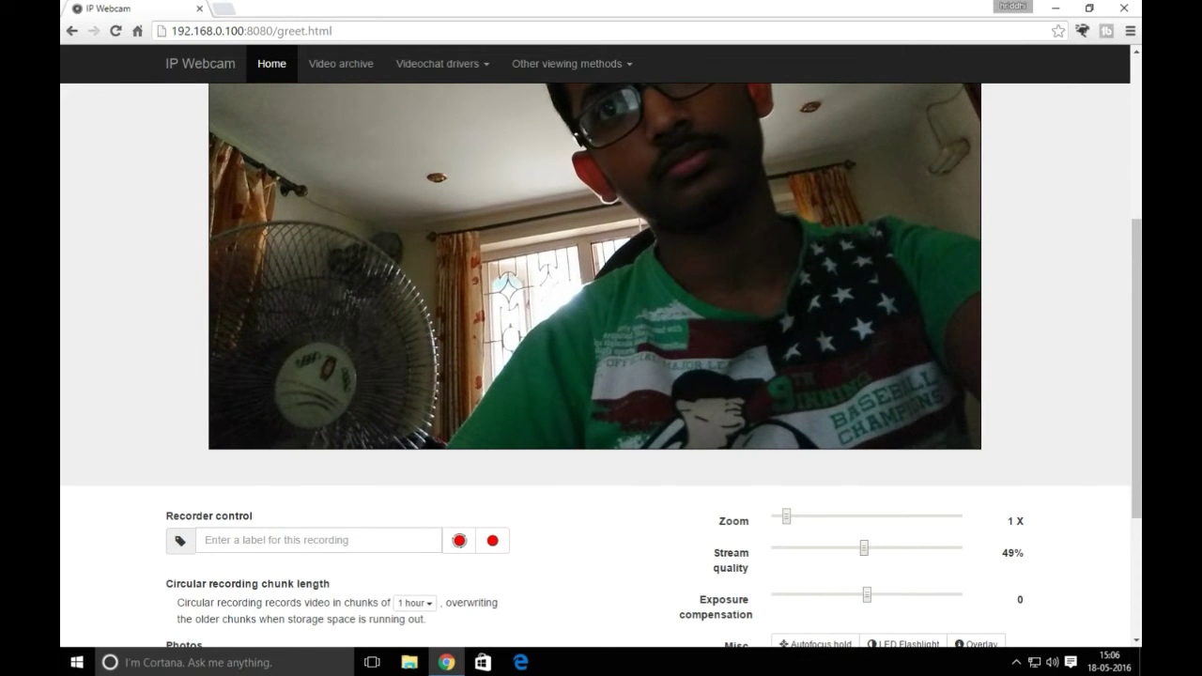
scroll(601, 366, up, 2)
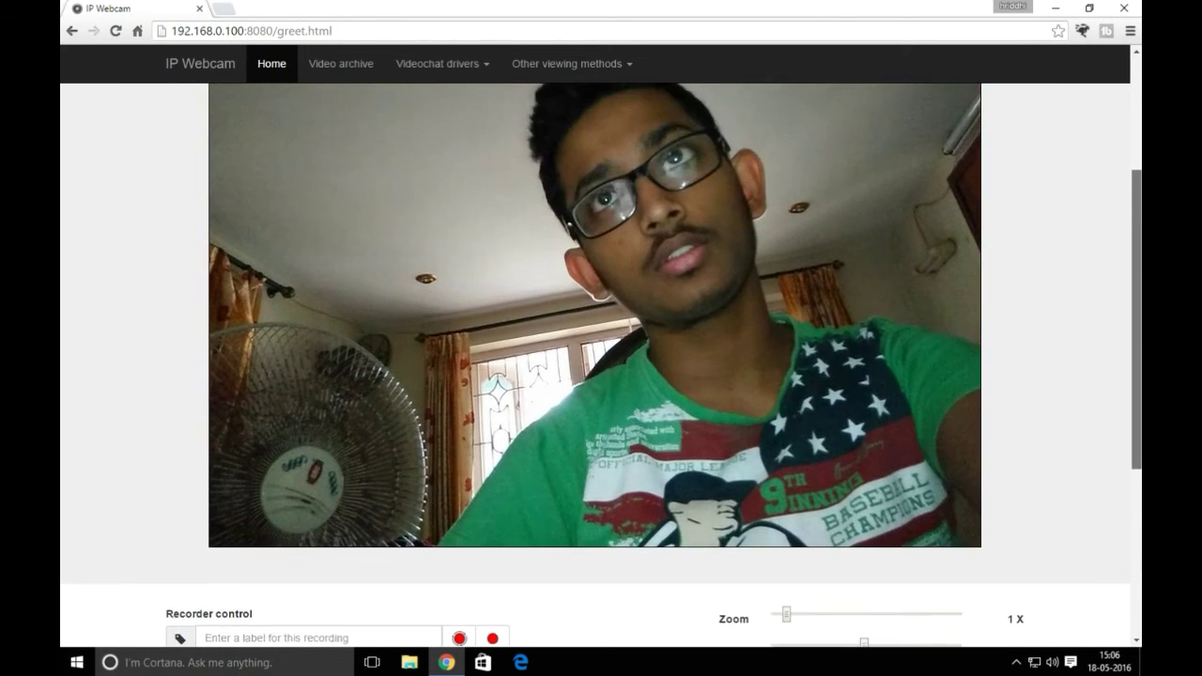